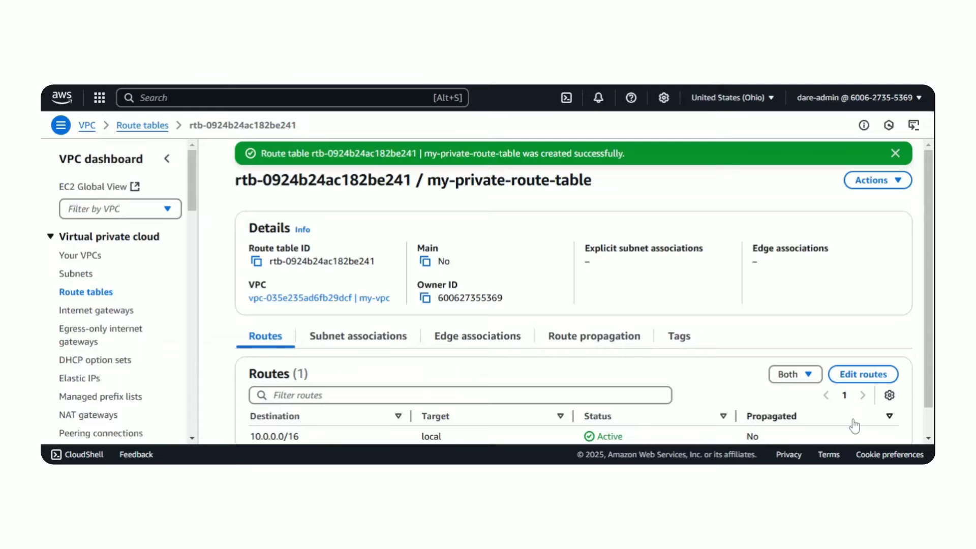
# Add a route to the private route table with destination 0.0.0.0/0 targeting the NAT gateway my-nat-gateway, and save it
pyautogui.scroll(-1, 431, 372)
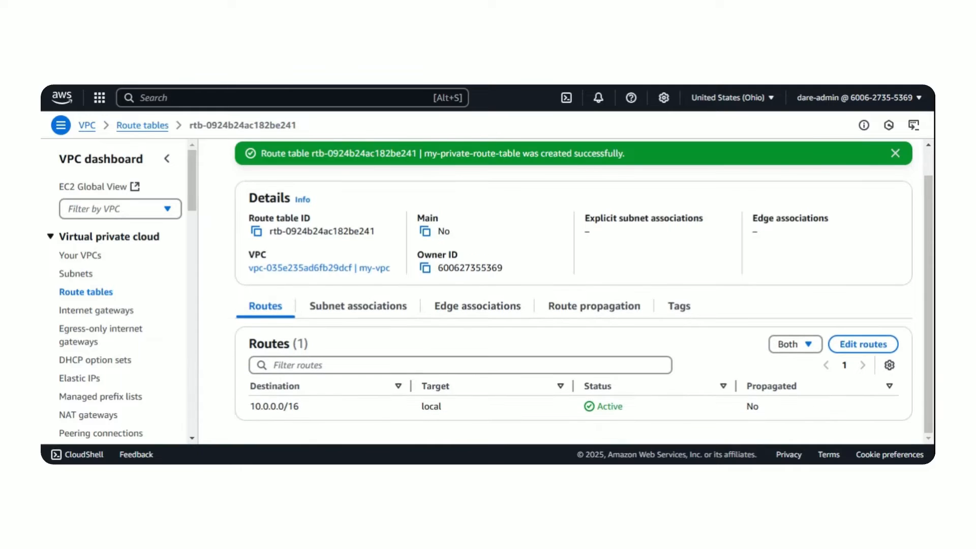
pyautogui.click(842, 350)
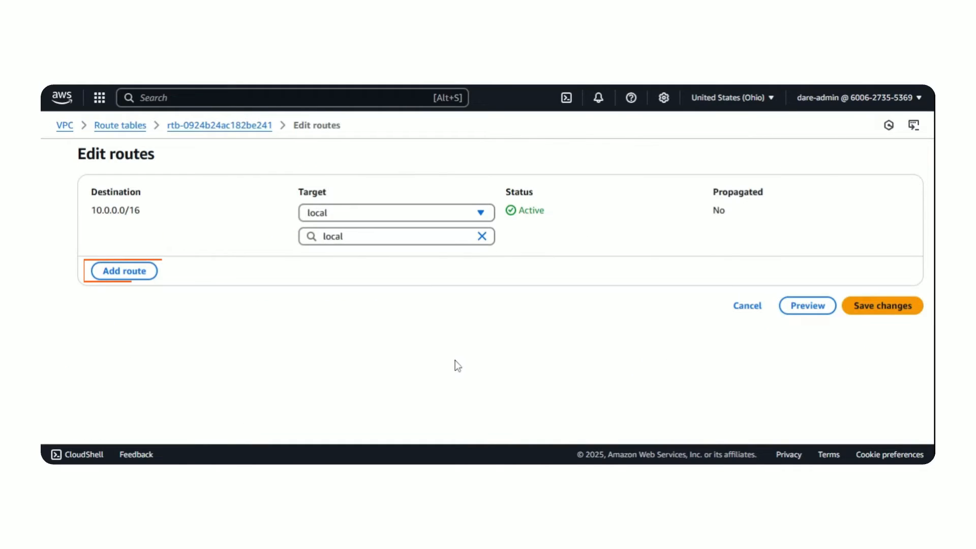
pyautogui.click(144, 271)
pyautogui.click(168, 260)
pyautogui.click(181, 281)
pyautogui.click(376, 262)
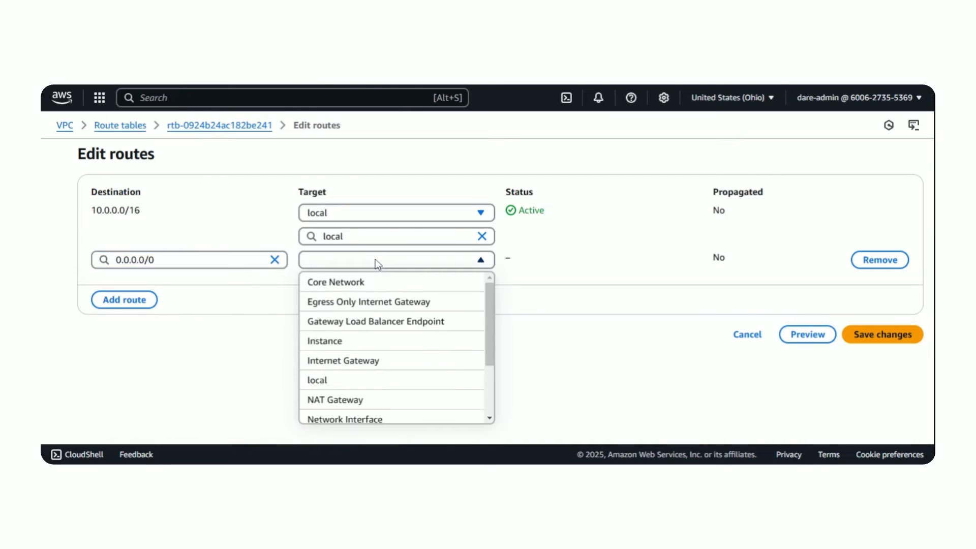
pyautogui.click(390, 406)
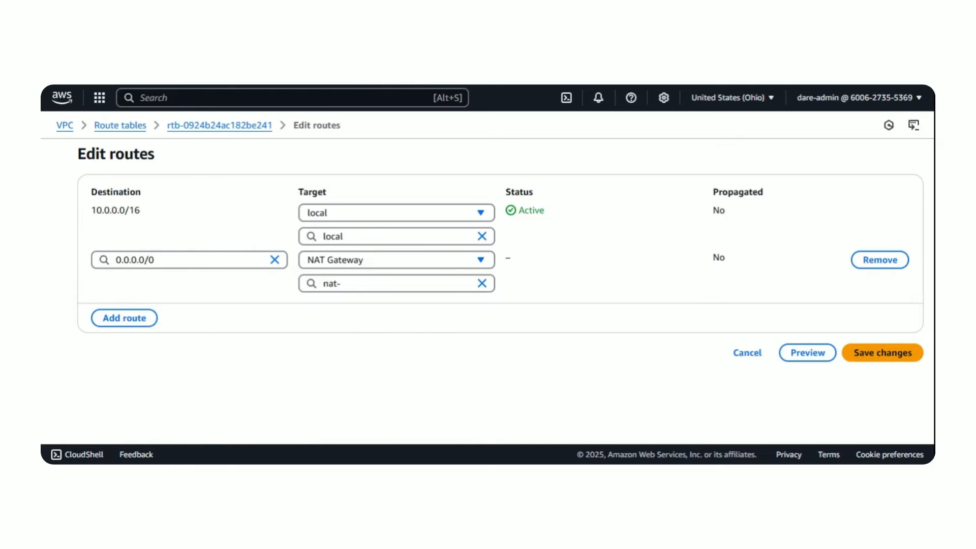
pyautogui.click(433, 285)
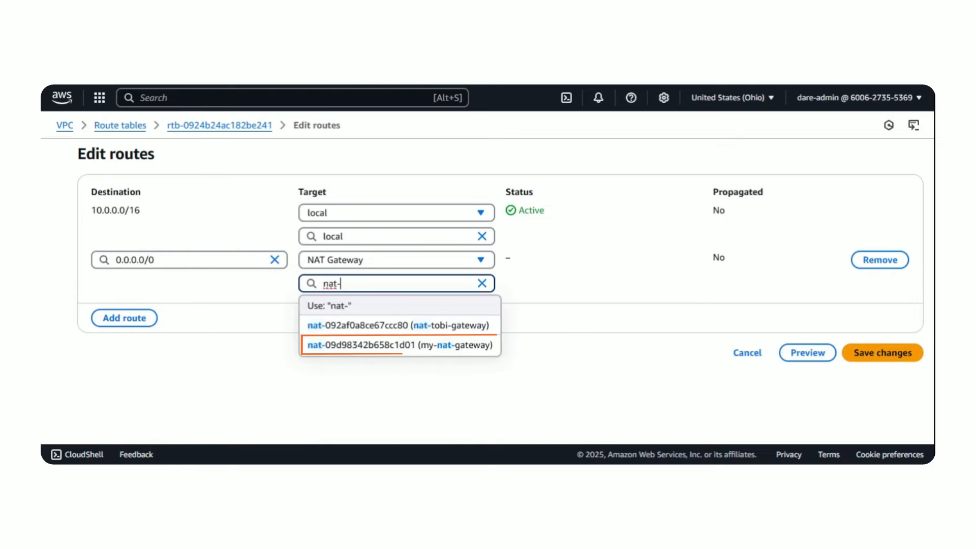
pyautogui.click(454, 344)
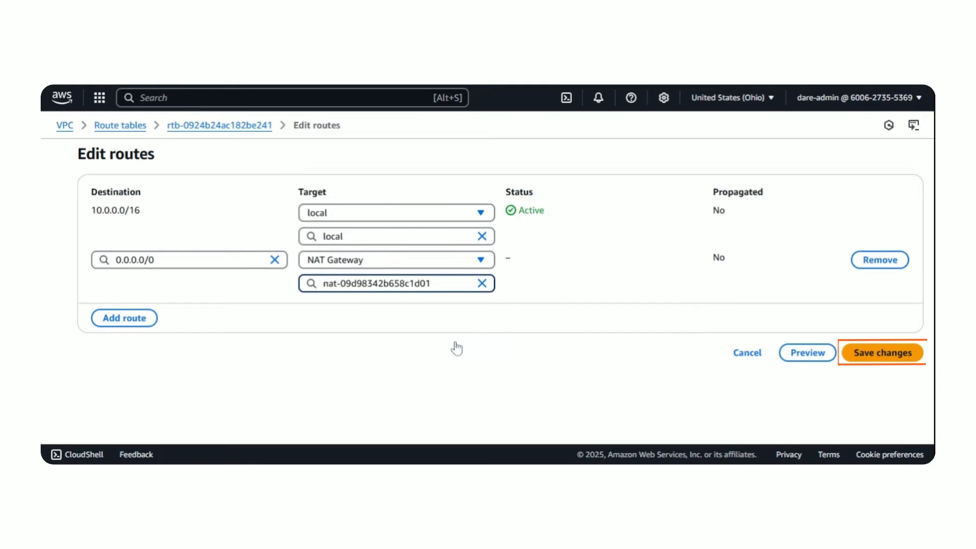
pyautogui.click(882, 354)
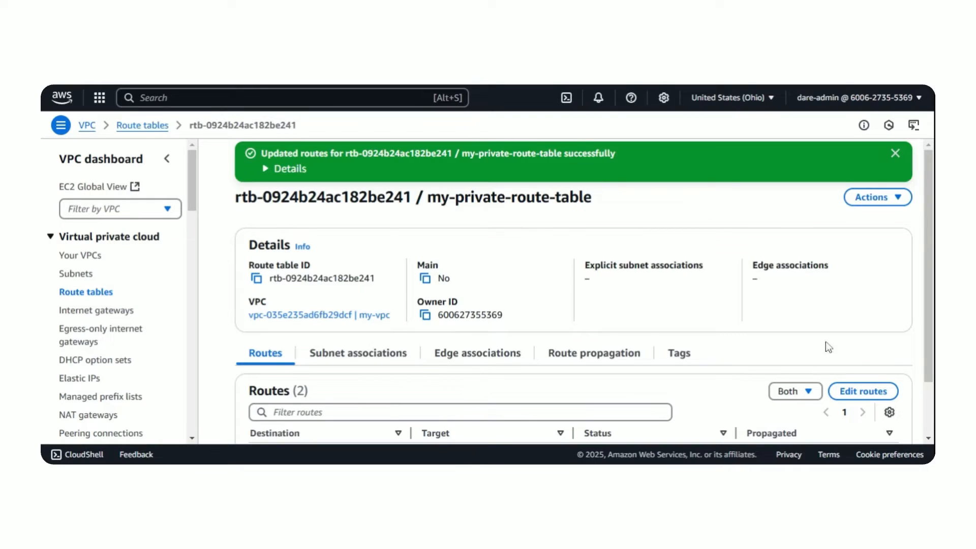
# Associate my-private-subnet explicitly with the private route table and save the association
pyautogui.click(397, 356)
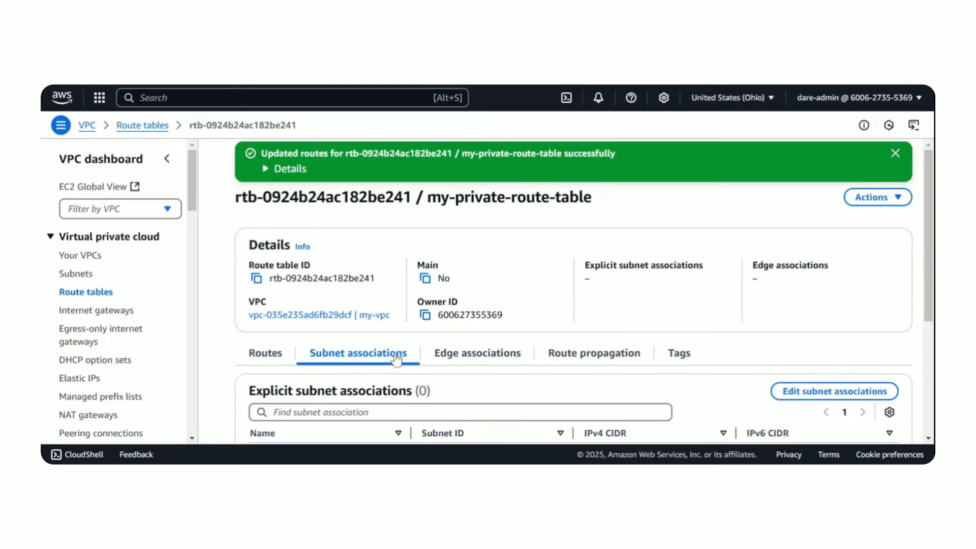
pyautogui.scroll(-4, 446, 351)
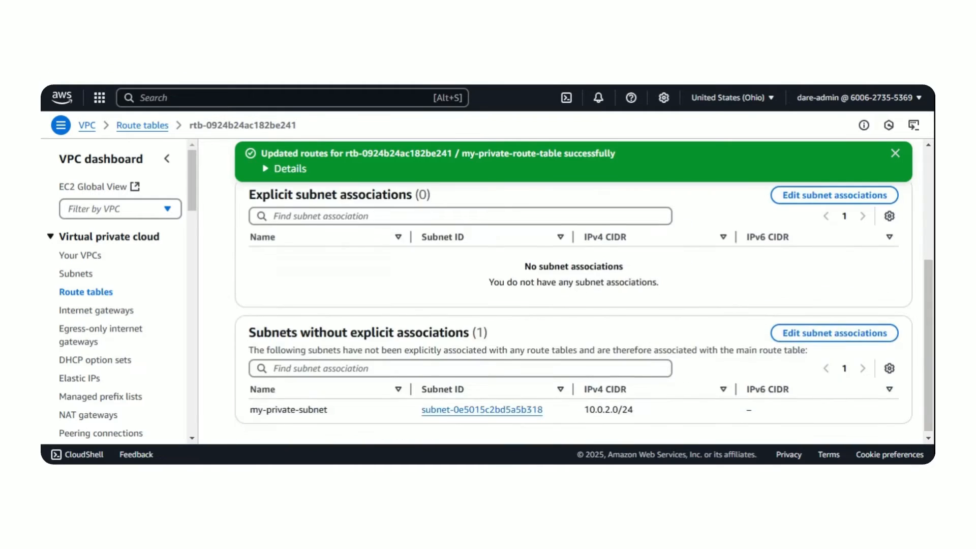
pyautogui.scroll(2, 682, 333)
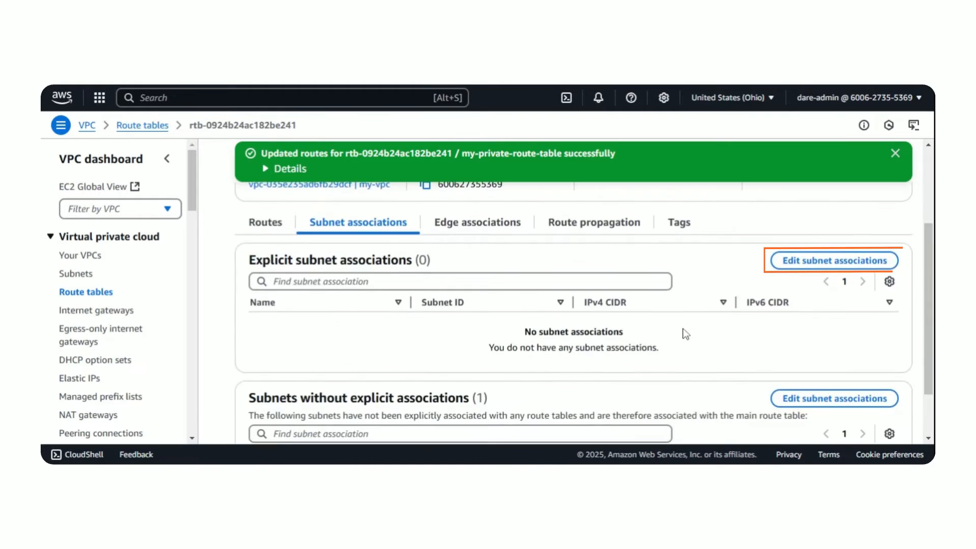
pyautogui.click(805, 265)
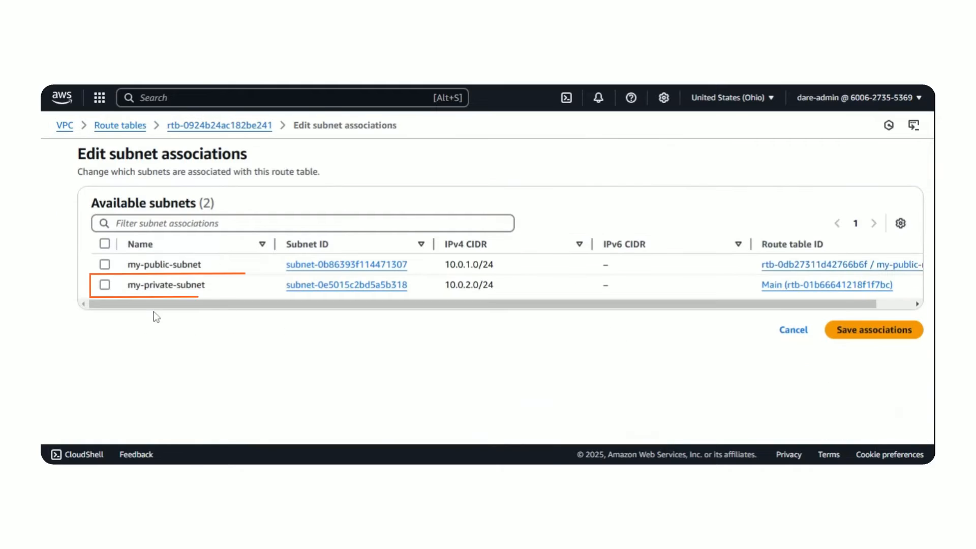
pyautogui.click(105, 284)
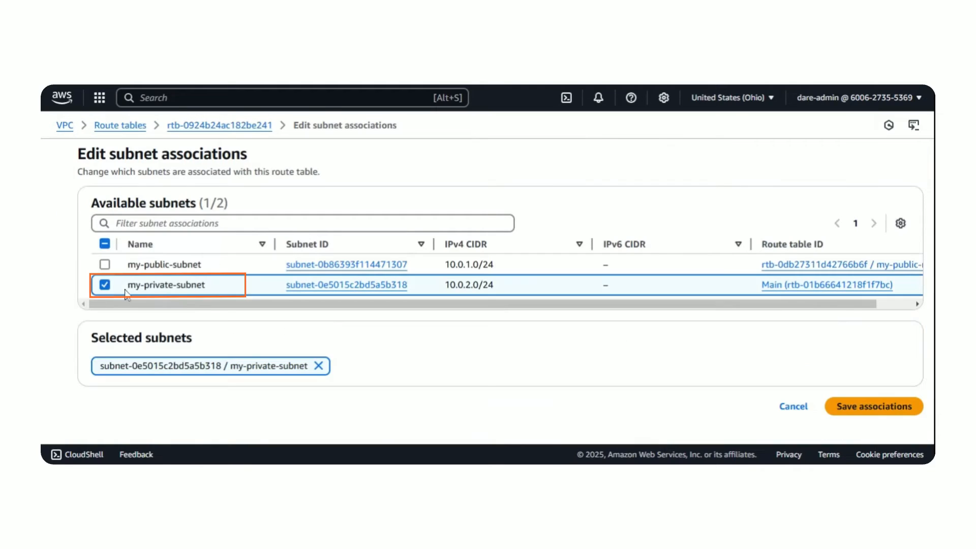
pyautogui.click(836, 409)
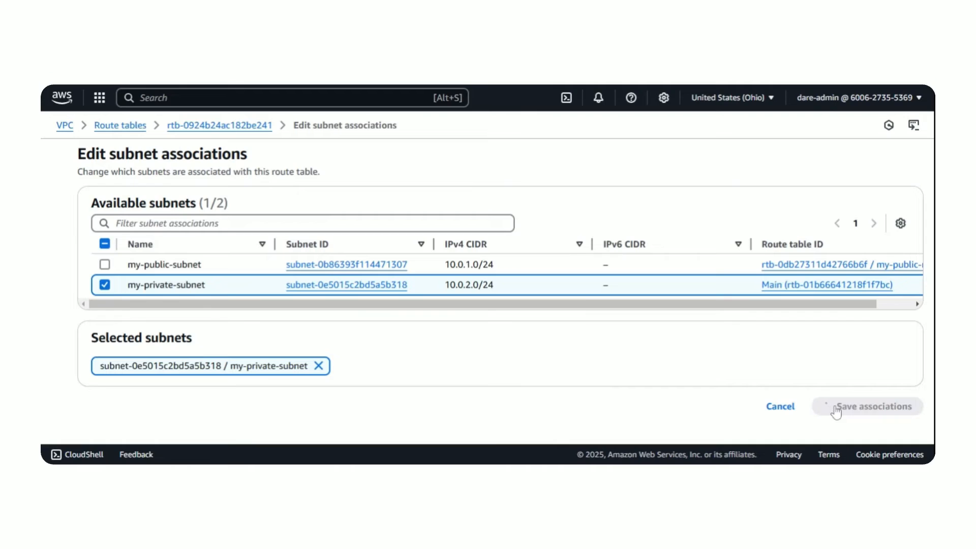
pyautogui.scroll(-1, 639, 391)
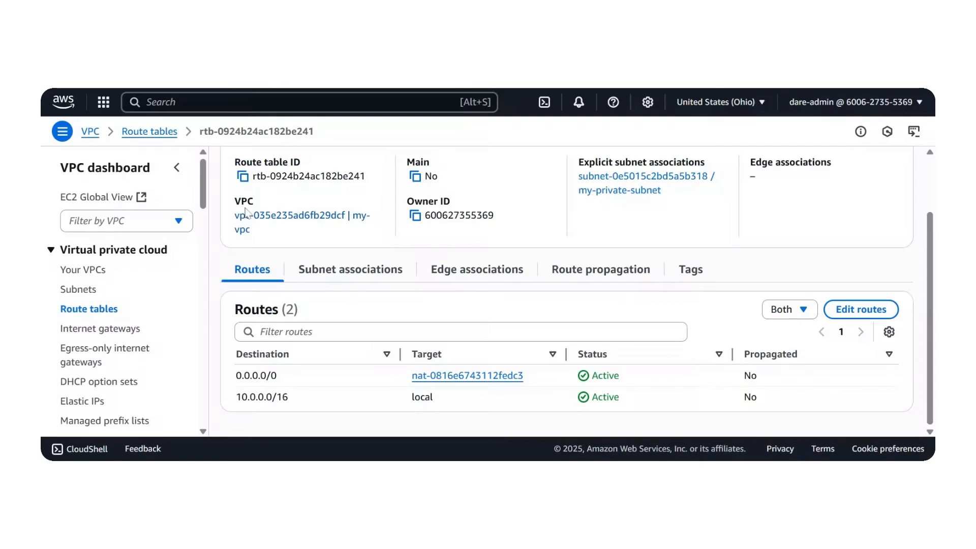
# Go to the EC2 service and start launching a new instance named my-private-instance
pyautogui.hotkey('alt', 's')
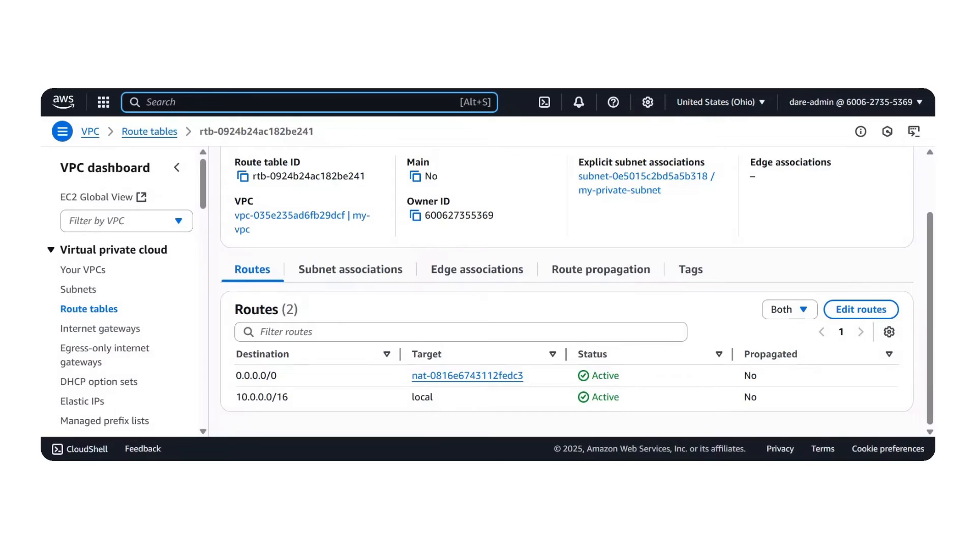
pyautogui.write('ec2')
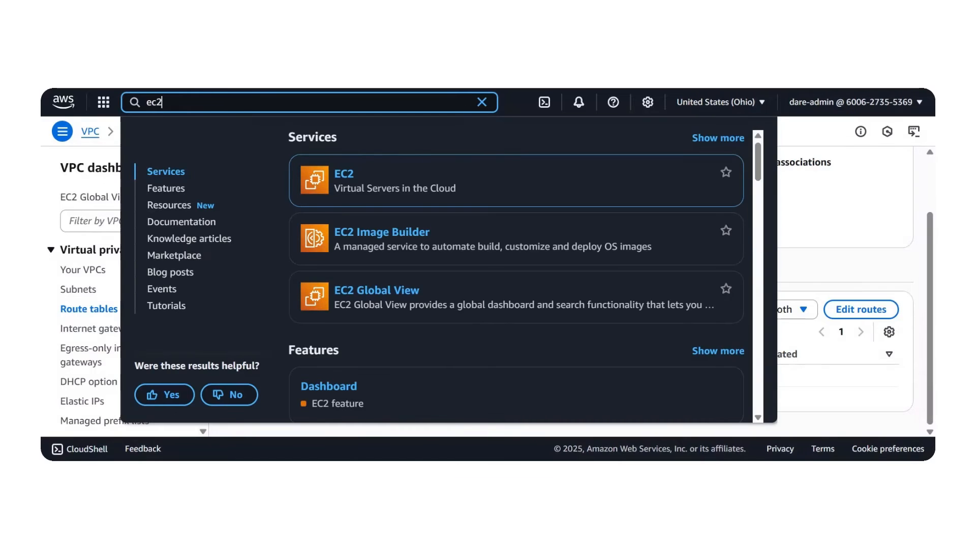
pyautogui.click(343, 182)
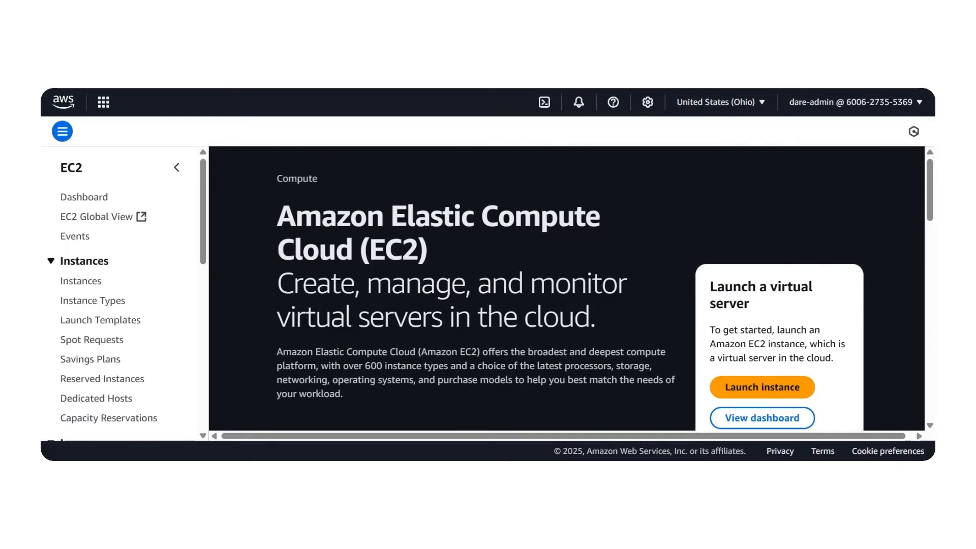
pyautogui.click(751, 393)
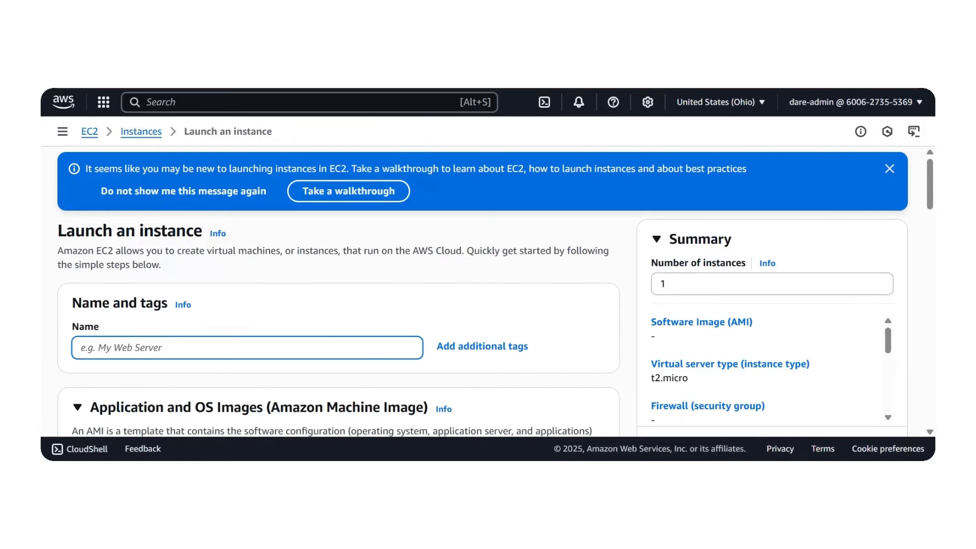
pyautogui.write('my-private-instance')
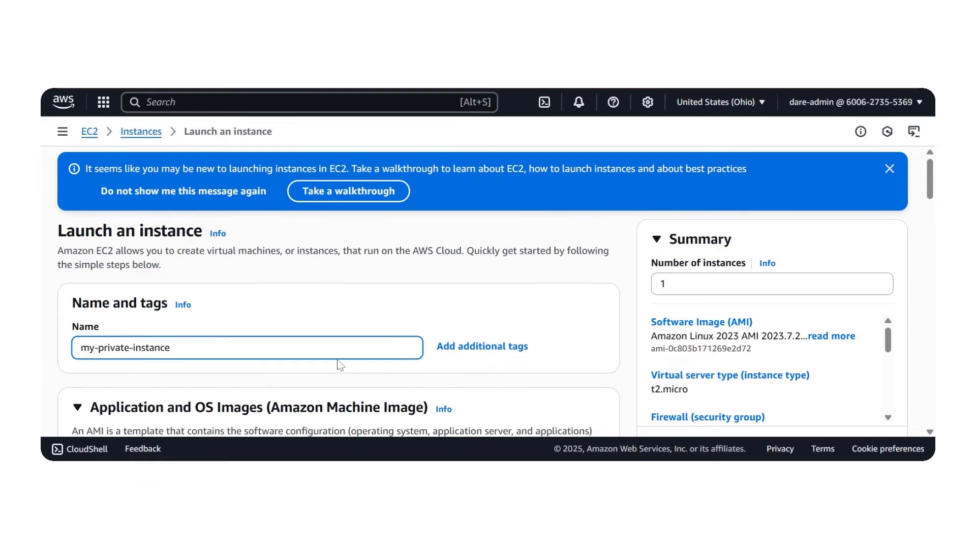
# Choose Ubuntu as the instance's operating system image, using Ubuntu Server 24.04 LTS (HVM), SSD Volume Type
pyautogui.scroll(-4, 341, 365)
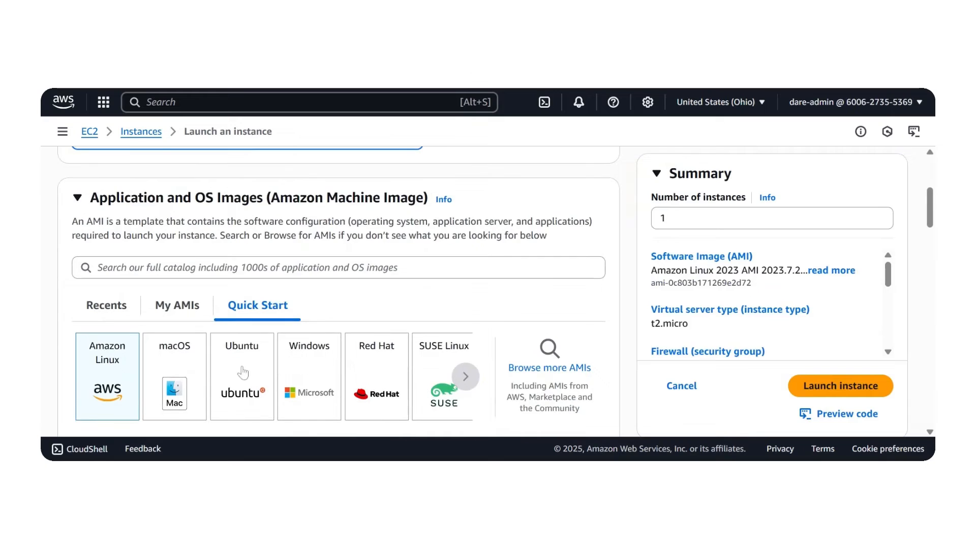
pyautogui.click(236, 377)
pyautogui.scroll(-3, 391, 359)
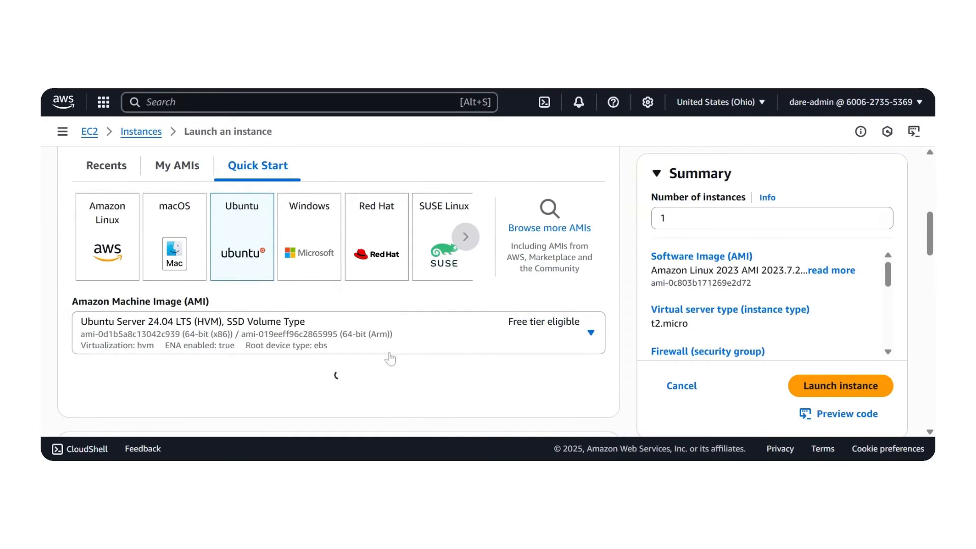
pyautogui.scroll(-2, 389, 358)
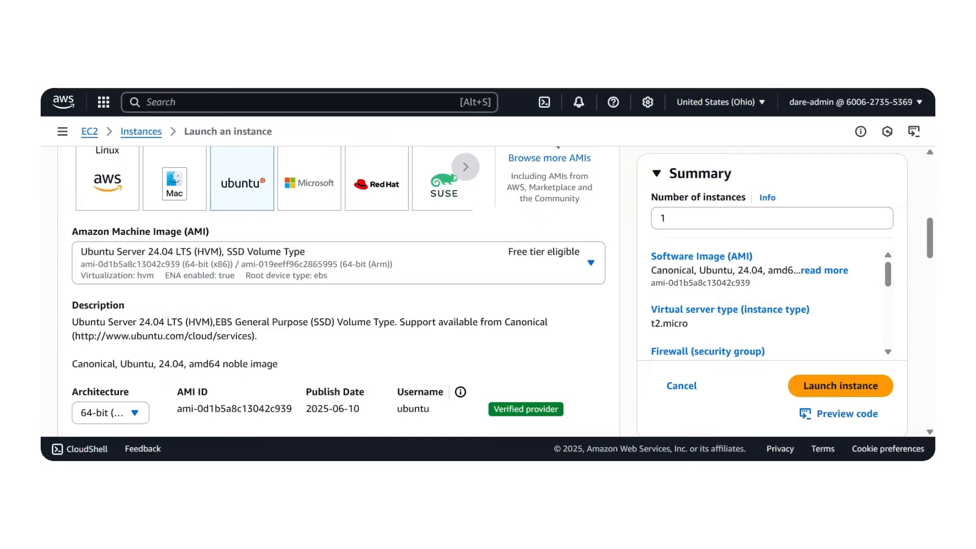
# Set the instance's login option to proceed without a key pair
pyautogui.scroll(-4, 390, 358)
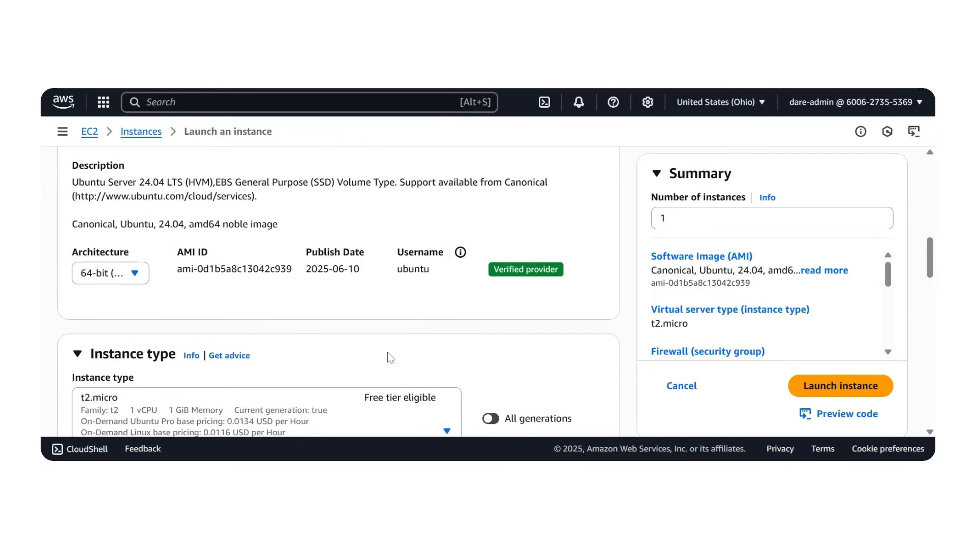
pyautogui.scroll(-4, 390, 357)
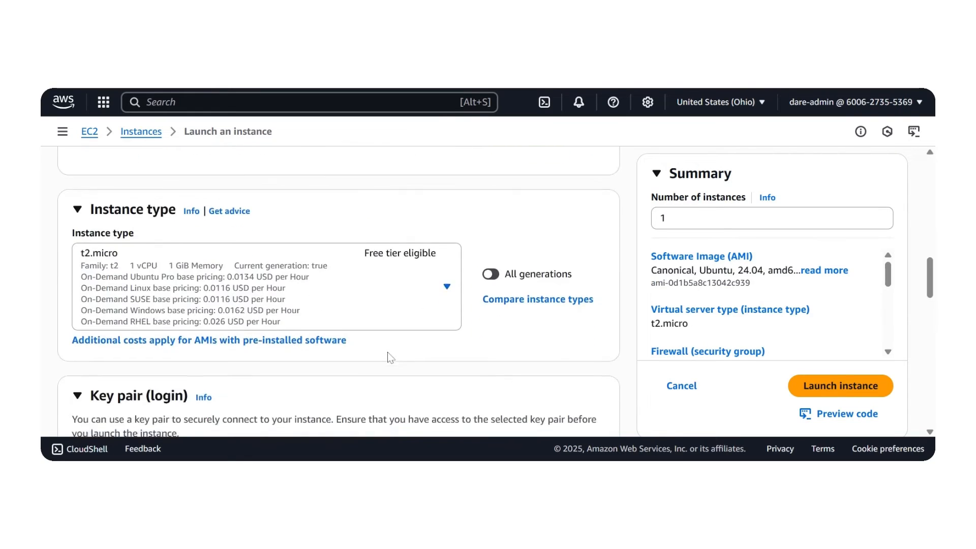
pyautogui.click(388, 351)
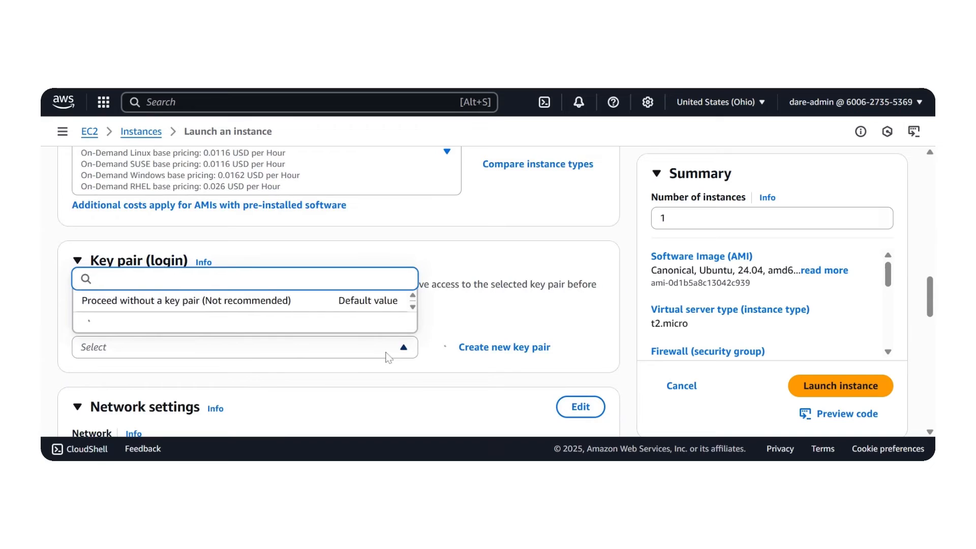
pyautogui.click(379, 302)
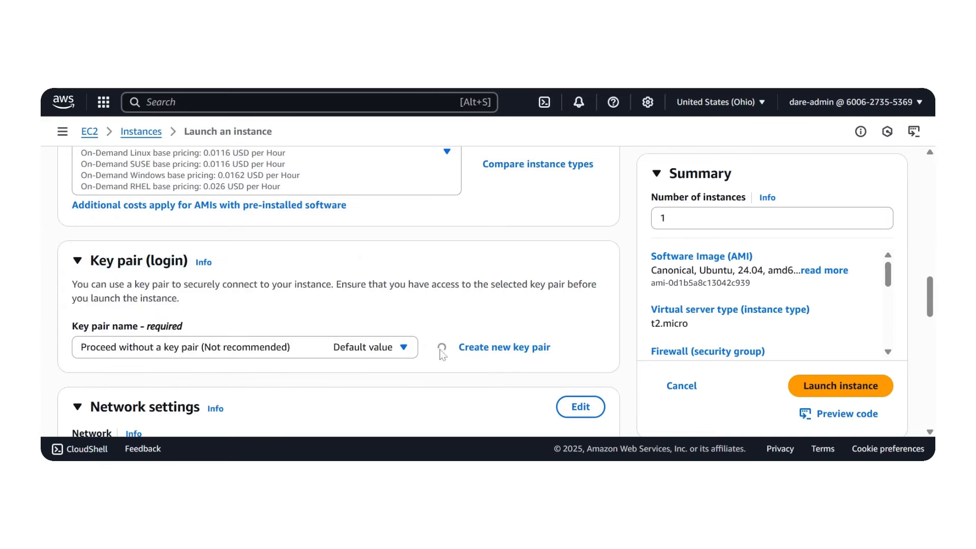
# Edit the instance's network settings to place it in the VPC my-vpc (10.0.0.0/16)
pyautogui.scroll(-3, 412, 400)
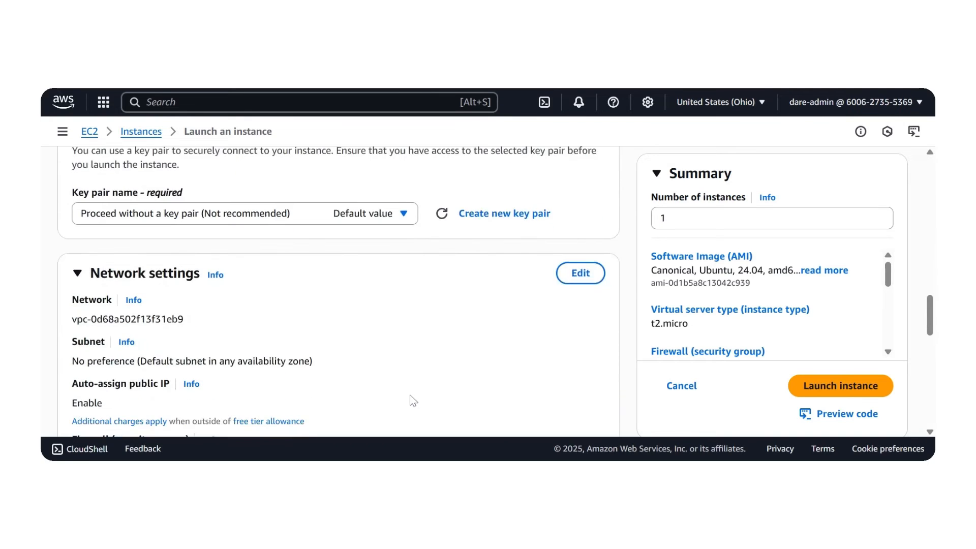
pyautogui.click(568, 269)
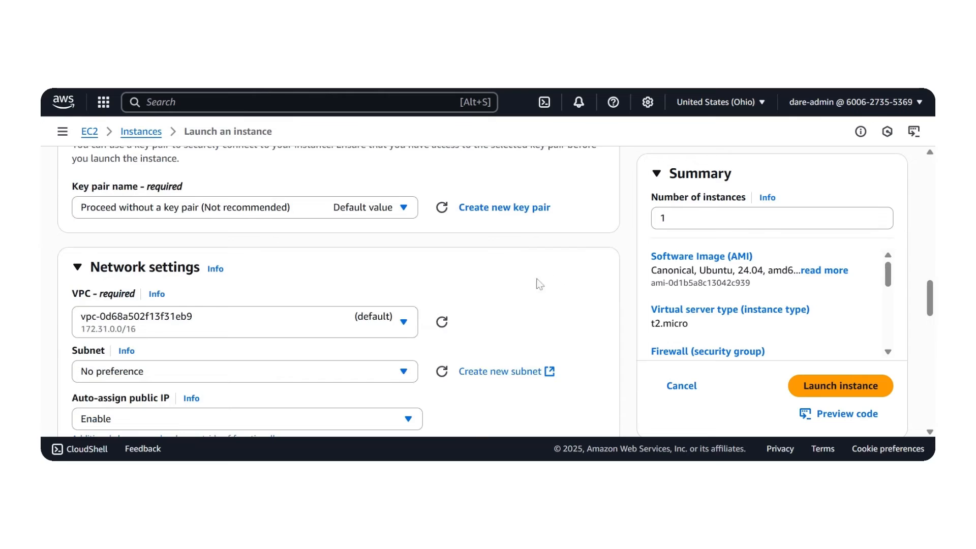
pyautogui.scroll(-2, 440, 339)
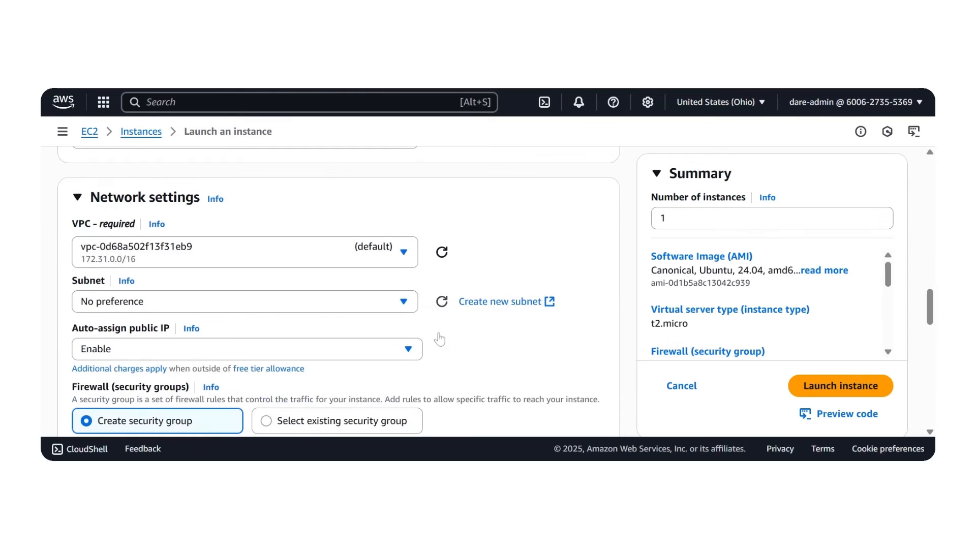
pyautogui.click(312, 259)
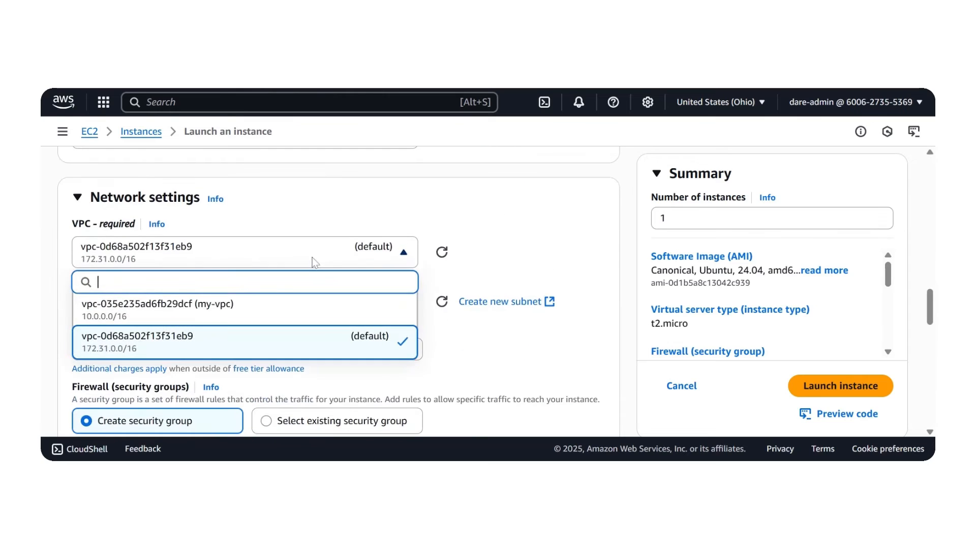
pyautogui.click(318, 310)
# Switch the instance's firewall to an existing security group and select launch-wizard-4
pyautogui.scroll(-2, 335, 341)
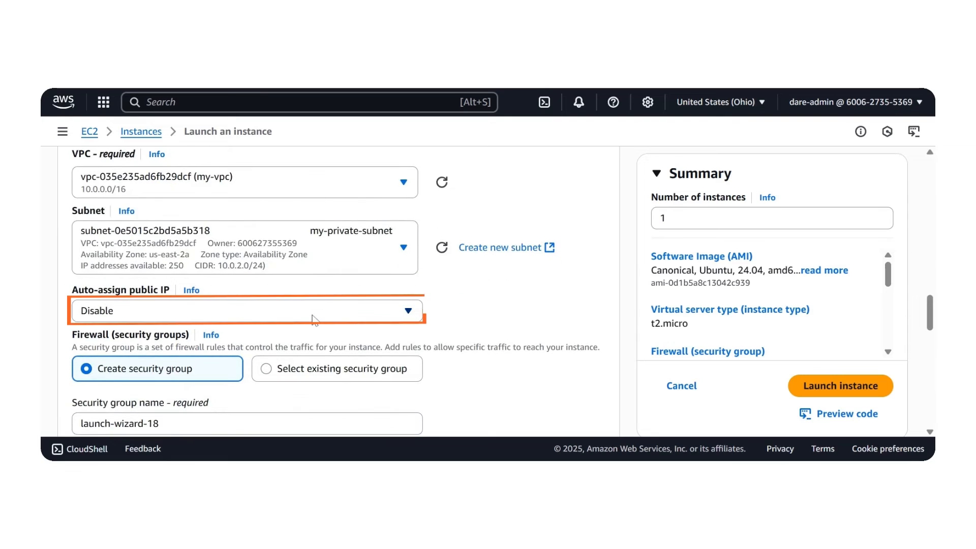
pyautogui.scroll(-2, 315, 319)
pyautogui.scroll(-2, 316, 319)
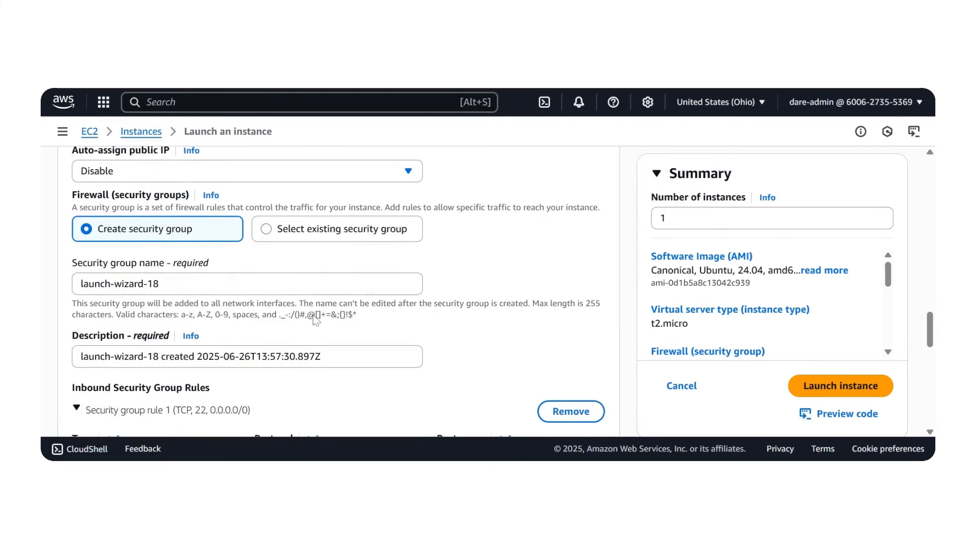
pyautogui.click(319, 234)
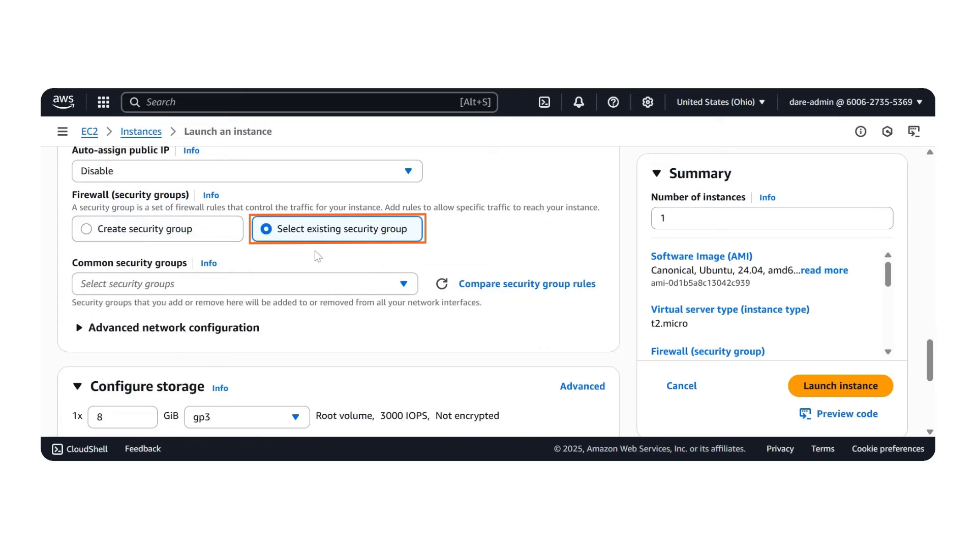
pyautogui.click(328, 283)
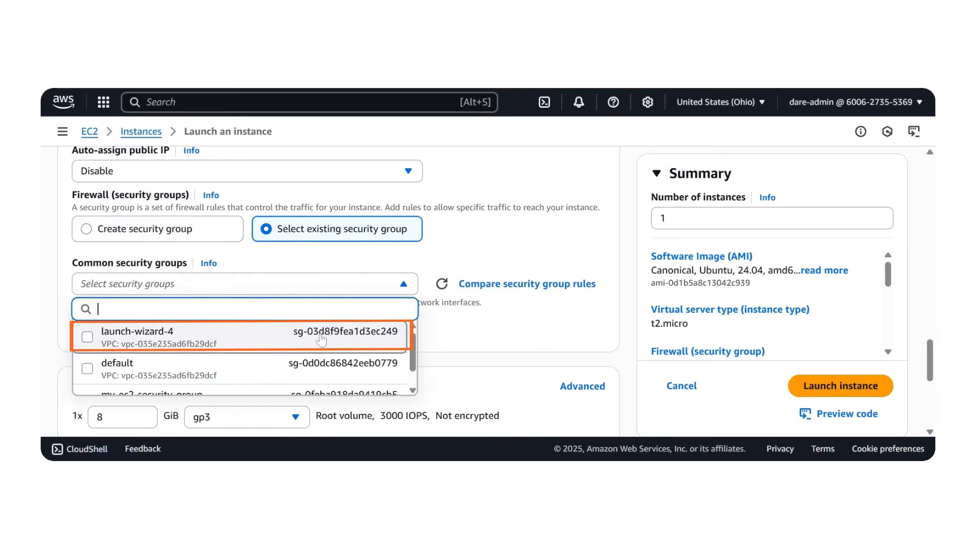
pyautogui.click(346, 337)
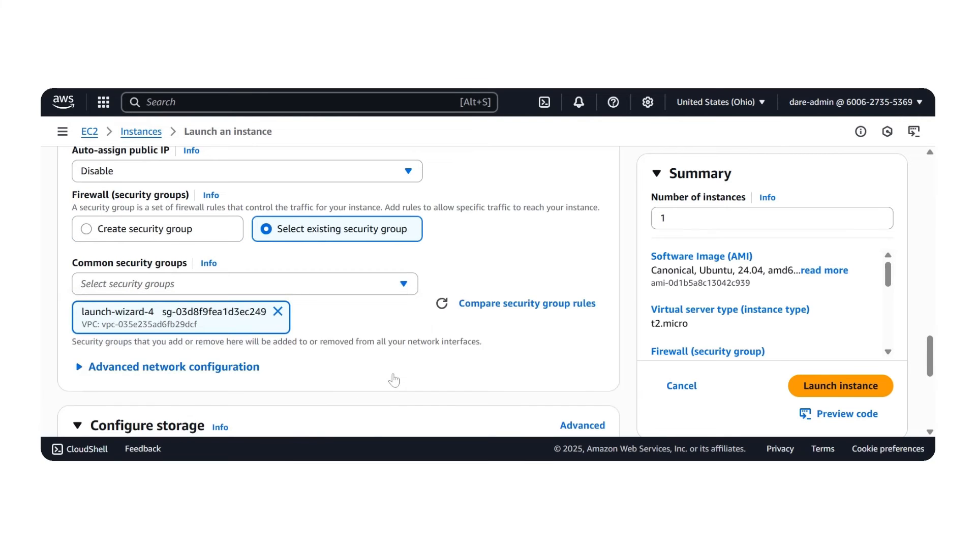
# Launch the configured instance, return to the instances list and refresh it
pyautogui.scroll(-3, 394, 380)
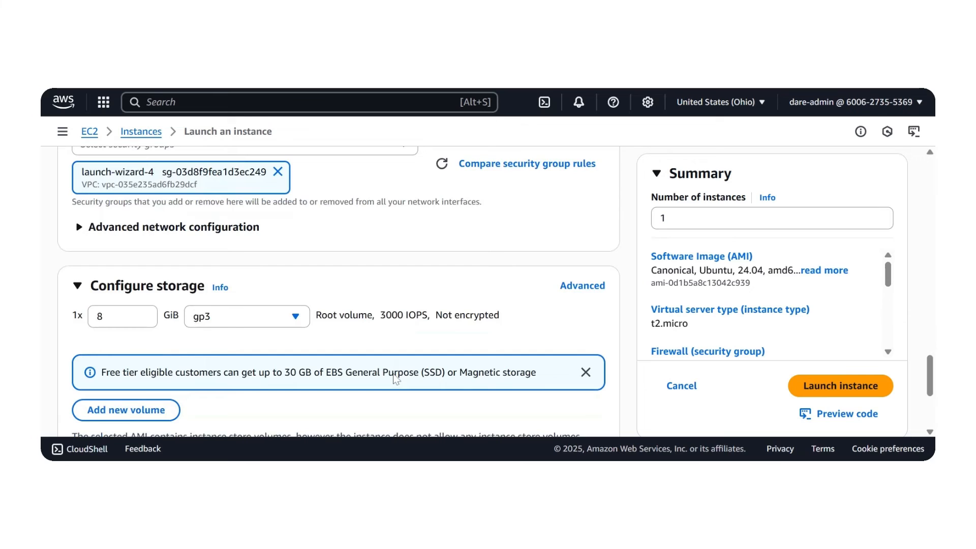
pyautogui.scroll(-4, 396, 379)
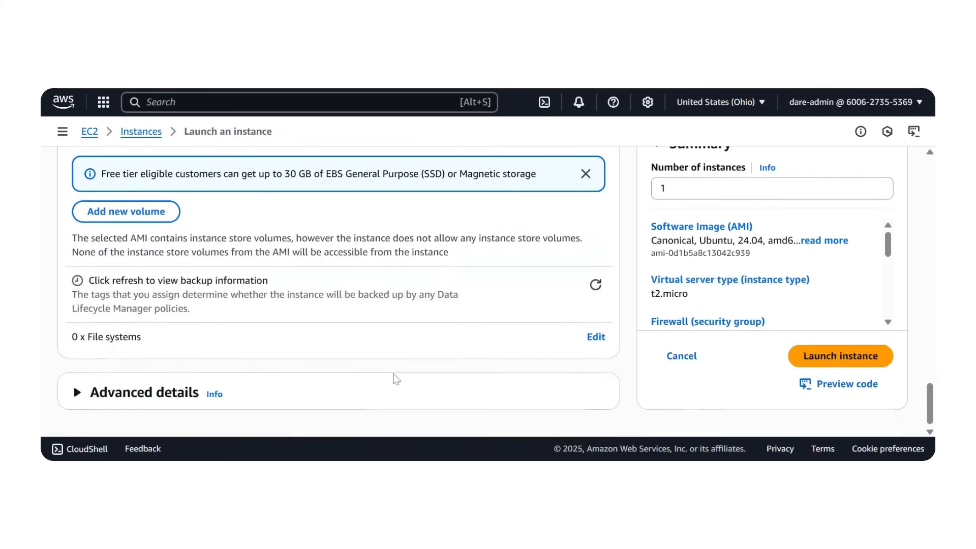
pyautogui.click(819, 364)
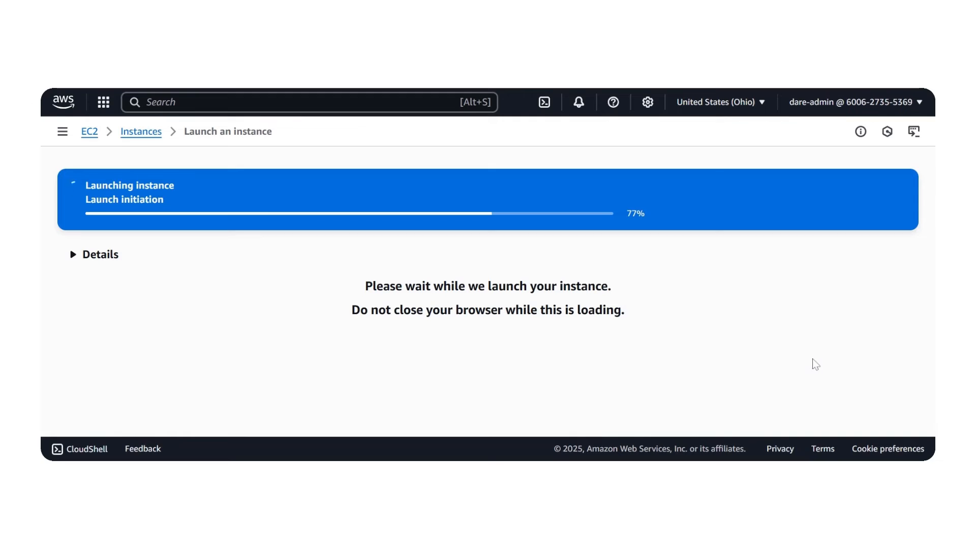
pyautogui.click(150, 140)
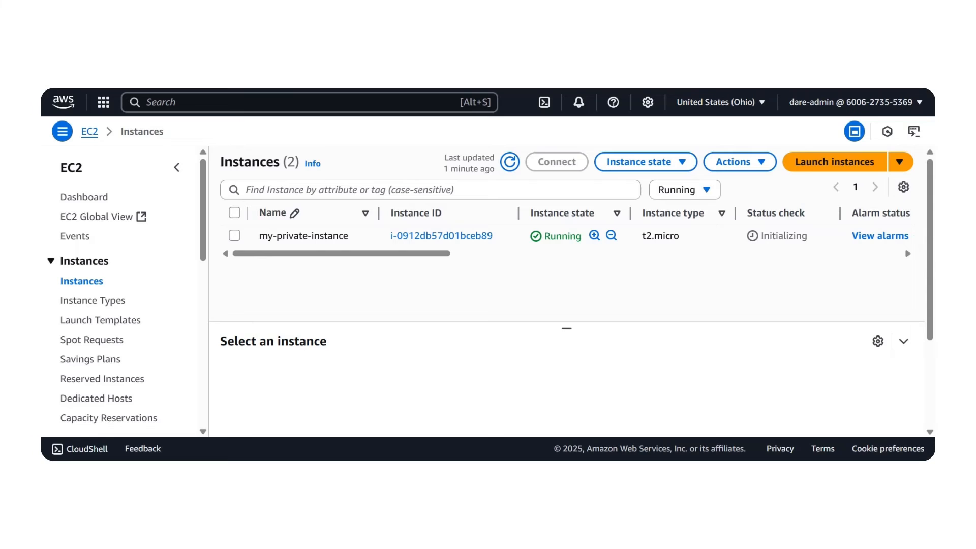
pyautogui.click(512, 172)
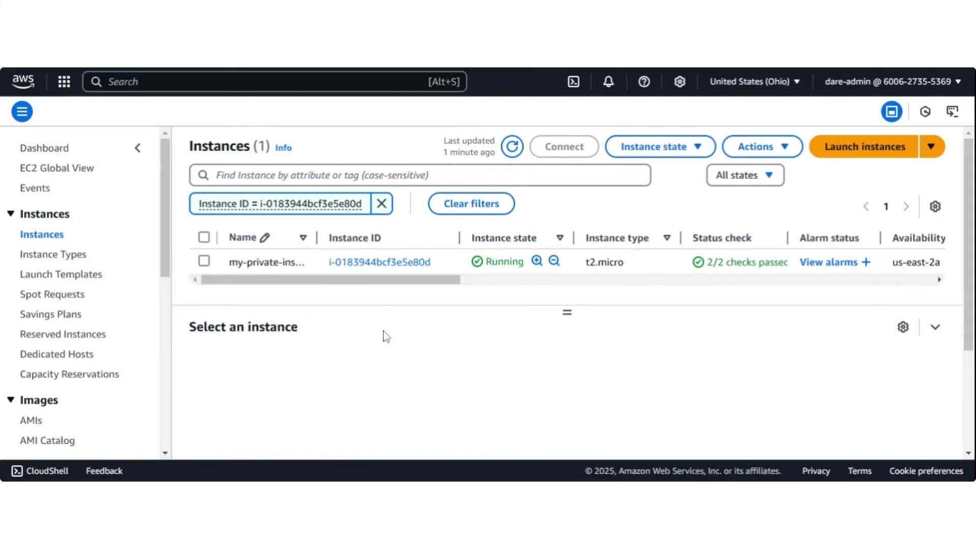
# Open the connection options for my-private-instance and set the connection type to EC2 Instance Connect Endpoint
pyautogui.click(390, 263)
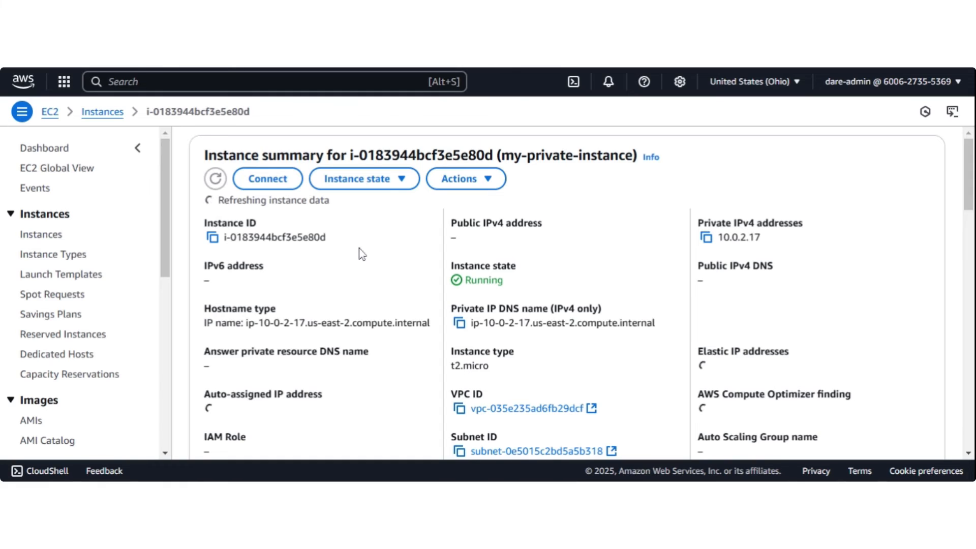
pyautogui.click(278, 182)
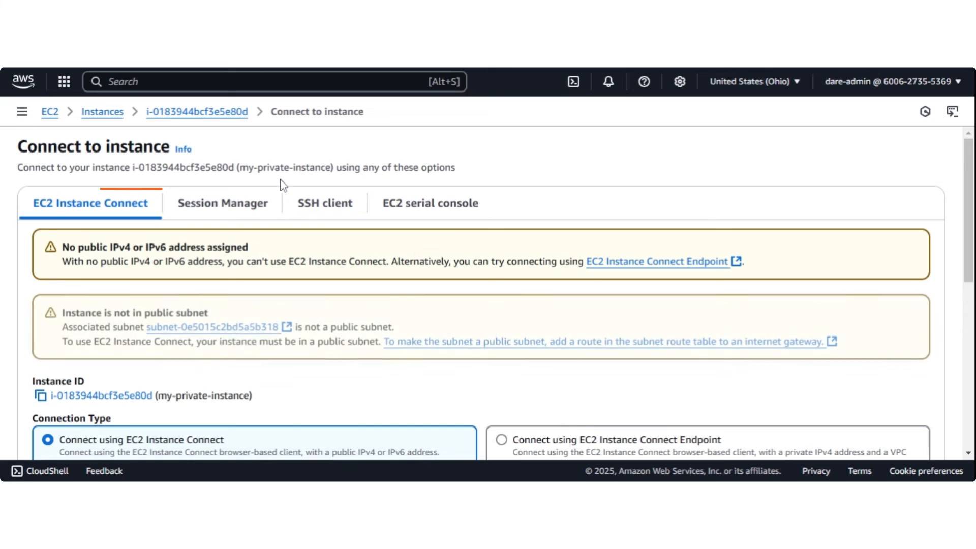
pyautogui.scroll(-3, 370, 301)
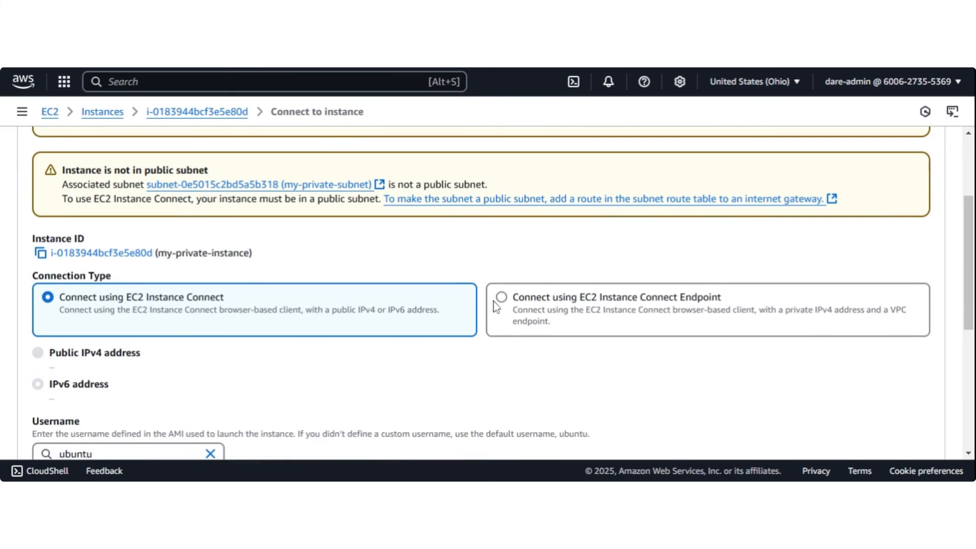
pyautogui.click(505, 300)
pyautogui.scroll(-3, 490, 301)
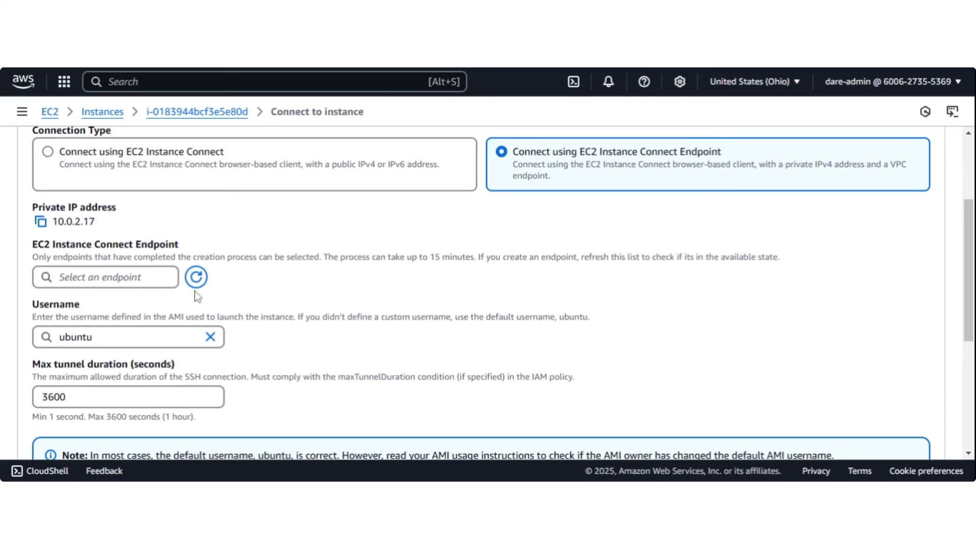
pyautogui.scroll(-1, 189, 298)
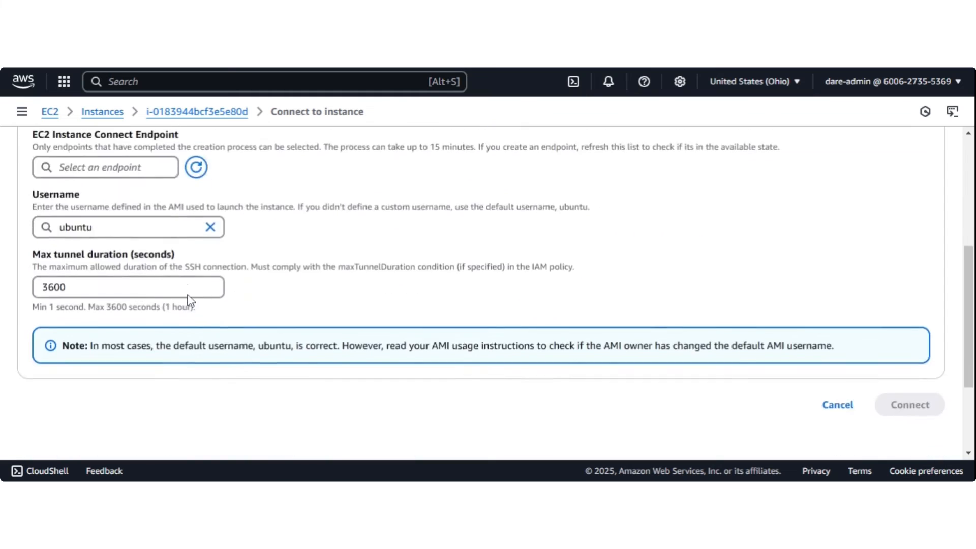
pyautogui.scroll(3, 191, 300)
# Start creating a new endpoint from the endpoint selection and name it my-private-ec2-endpoint
pyautogui.click(117, 349)
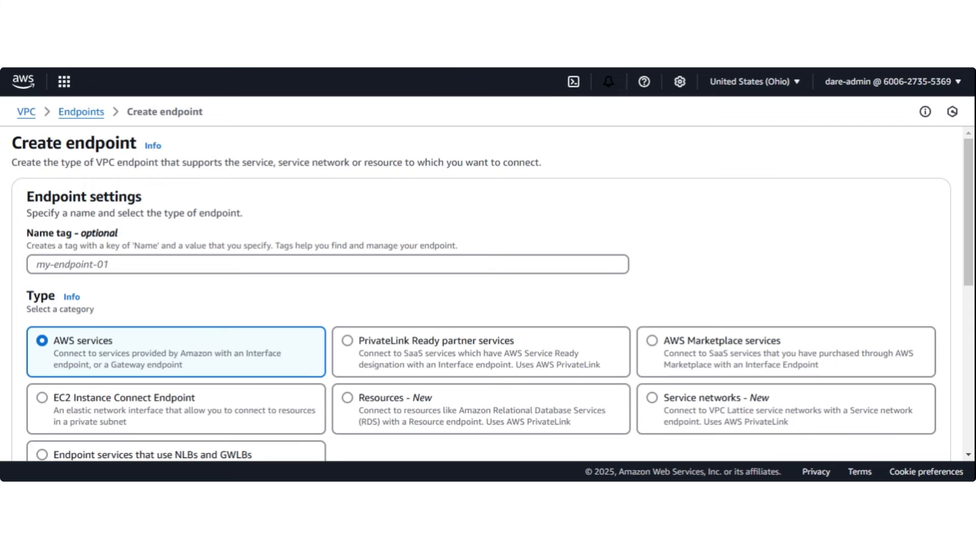
pyautogui.click(491, 261)
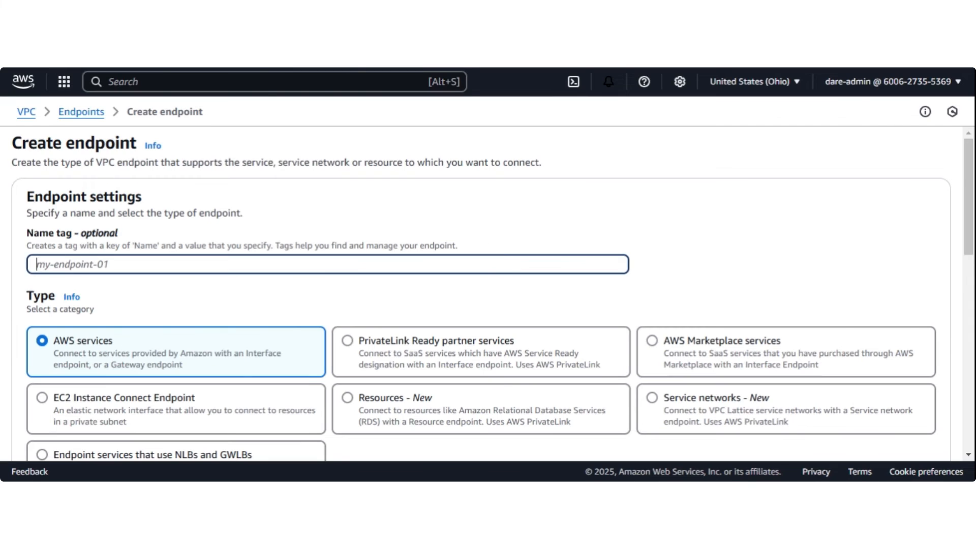
pyautogui.write('my-ec2')
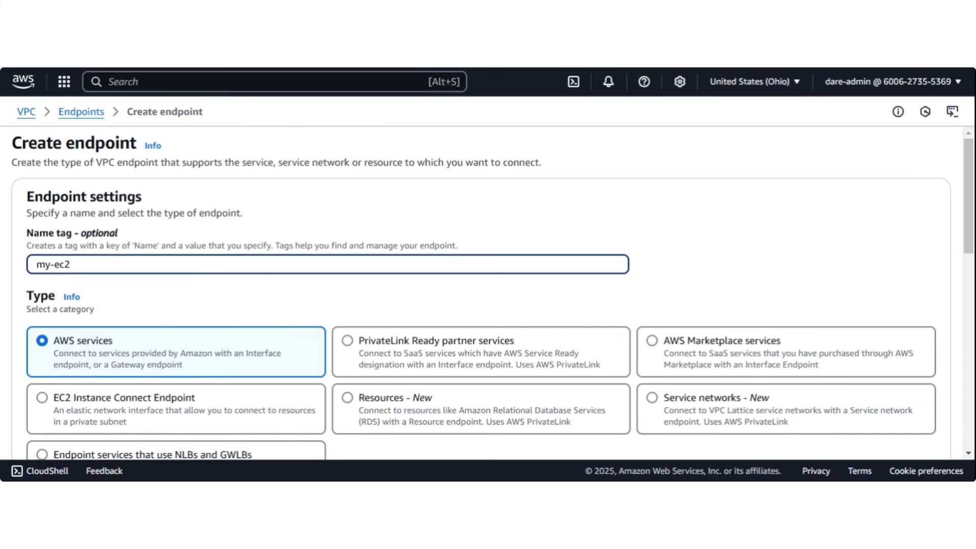
pyautogui.press('BackSpace')
pyautogui.press('BackSpace')
pyautogui.press('BackSpace')
pyautogui.write('private-ec2-endpoint')
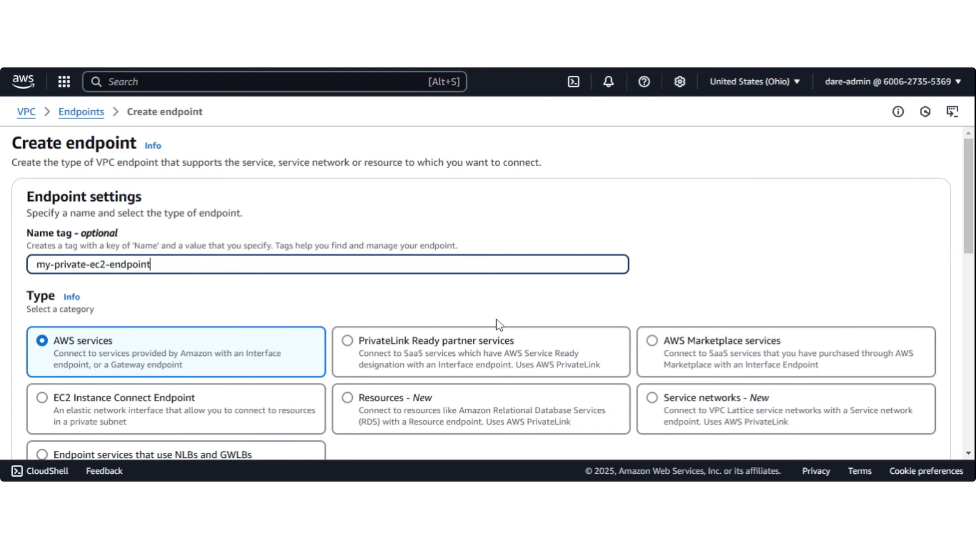
# Set the endpoint's type to EC2 Instance Connect Endpoint and its VPC to my-vpc (10.0.0.0/16)
pyautogui.scroll(-2, 498, 325)
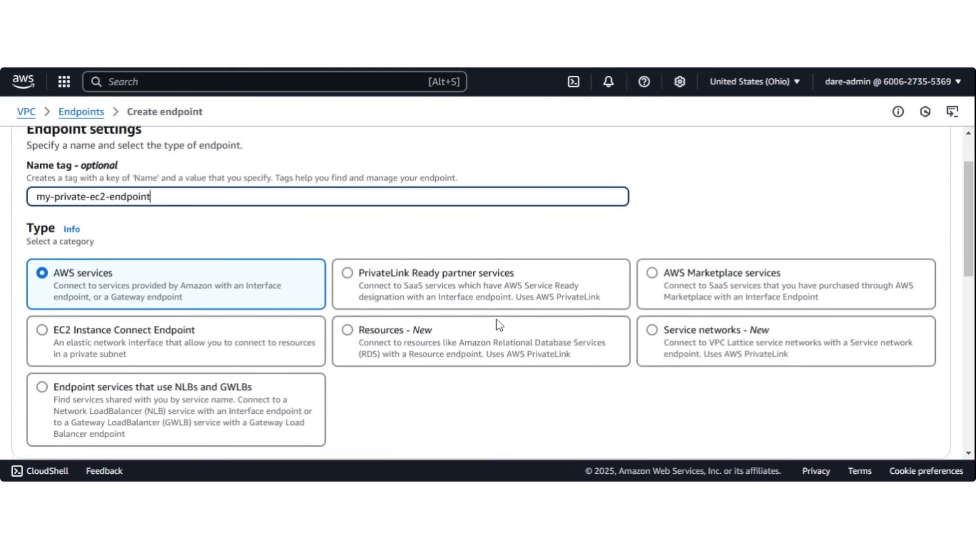
pyautogui.click(200, 331)
pyautogui.scroll(-4, 315, 329)
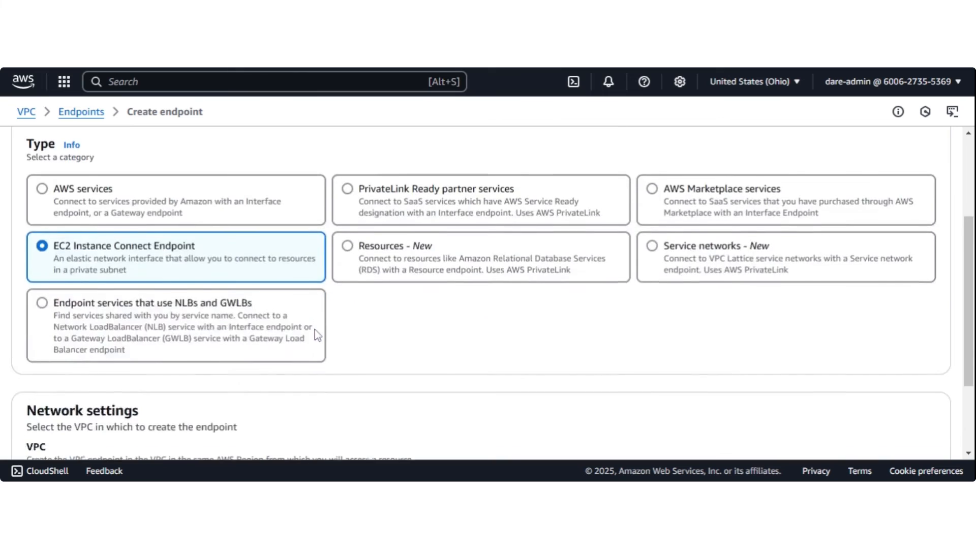
pyautogui.scroll(-1, 315, 329)
pyautogui.click(343, 362)
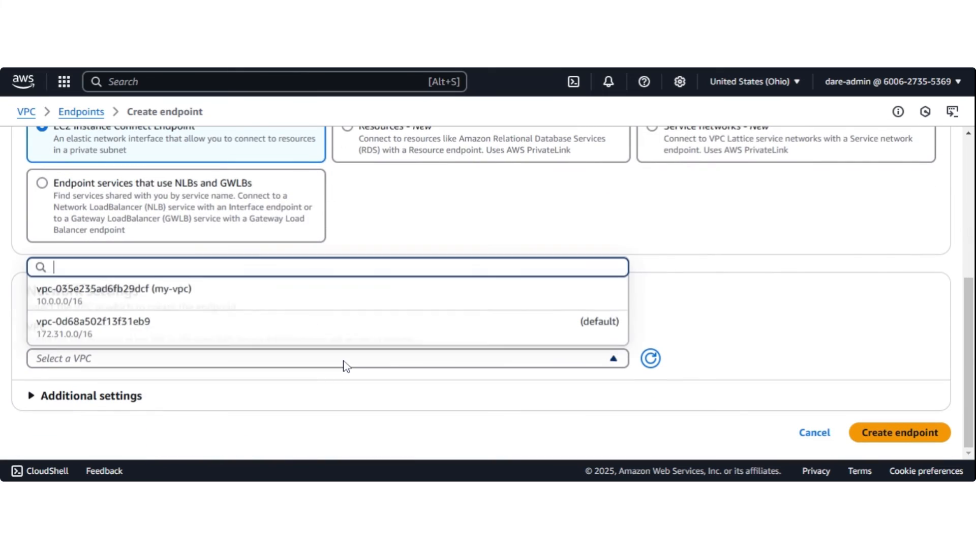
pyautogui.click(332, 304)
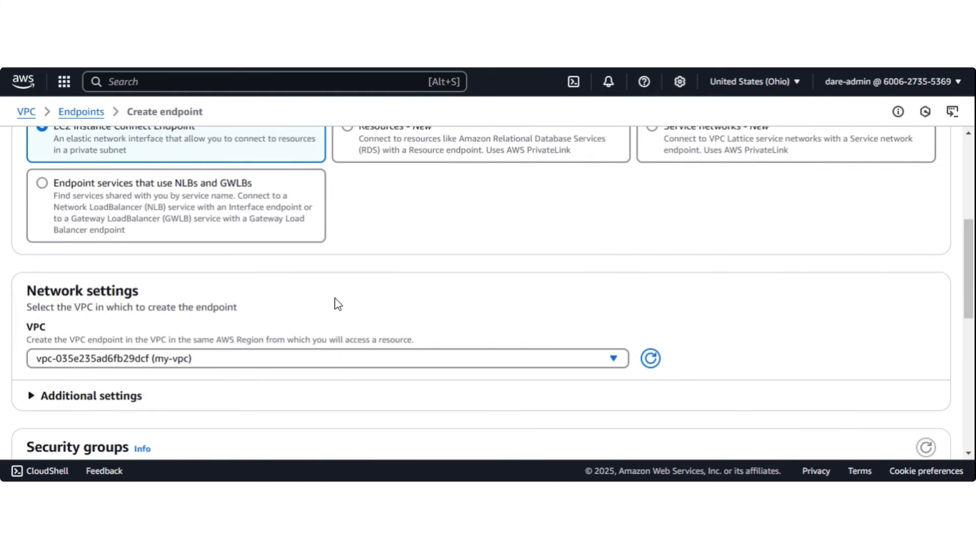
# Assign the launch-wizard-4 security group to the endpoint
pyautogui.scroll(-3, 335, 304)
pyautogui.scroll(-4, 336, 305)
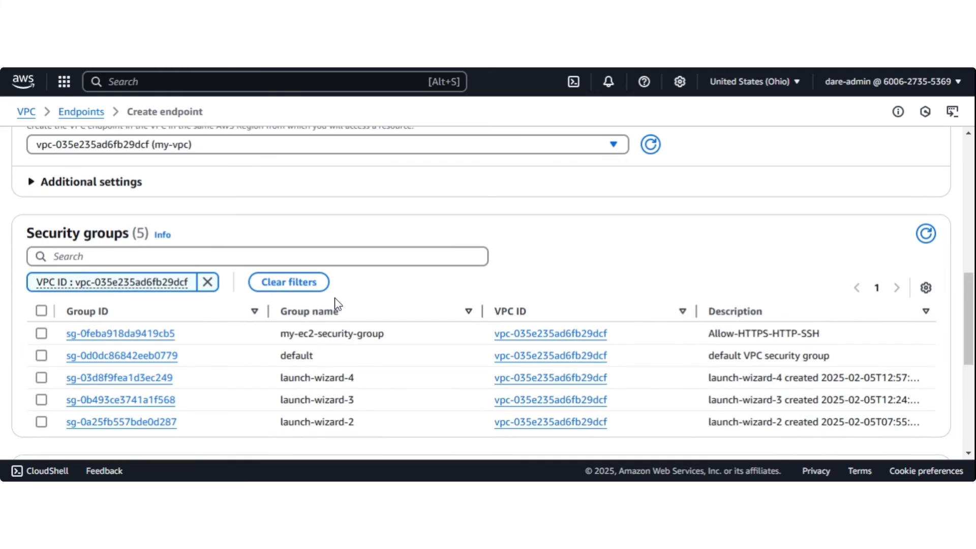
pyautogui.scroll(3, 336, 305)
pyautogui.click(41, 378)
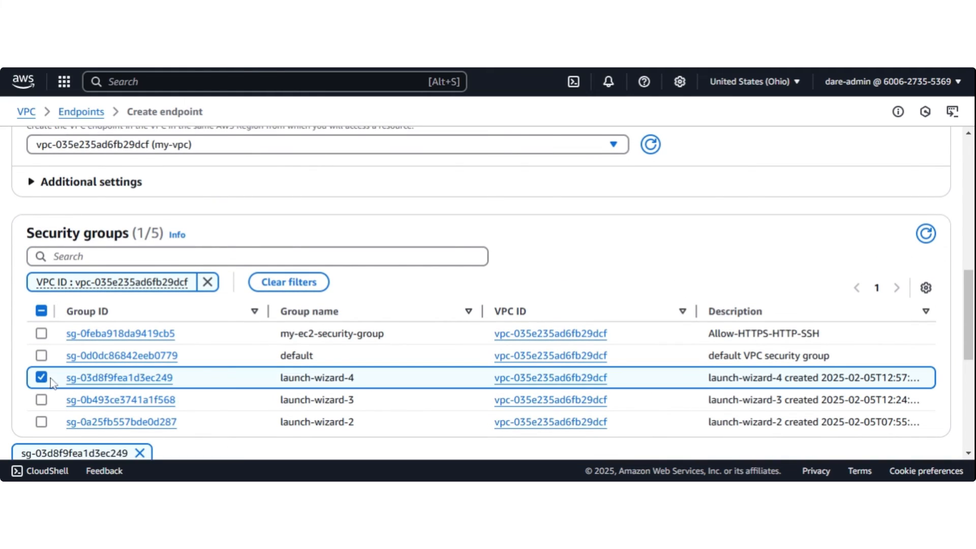
# Place the endpoint in my-private-subnet (10.0.2.0/24) and create it
pyautogui.scroll(-1, 261, 348)
pyautogui.scroll(-4, 262, 345)
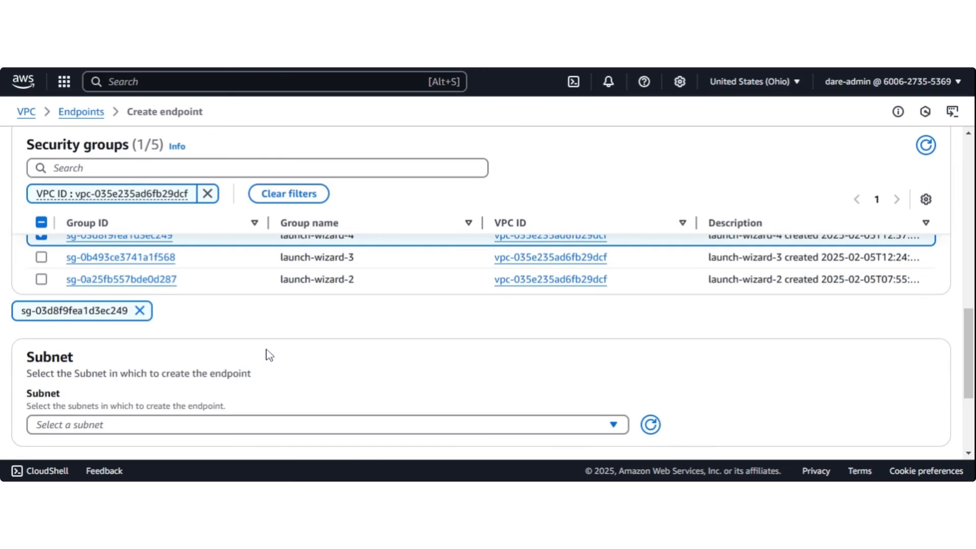
pyautogui.click(263, 354)
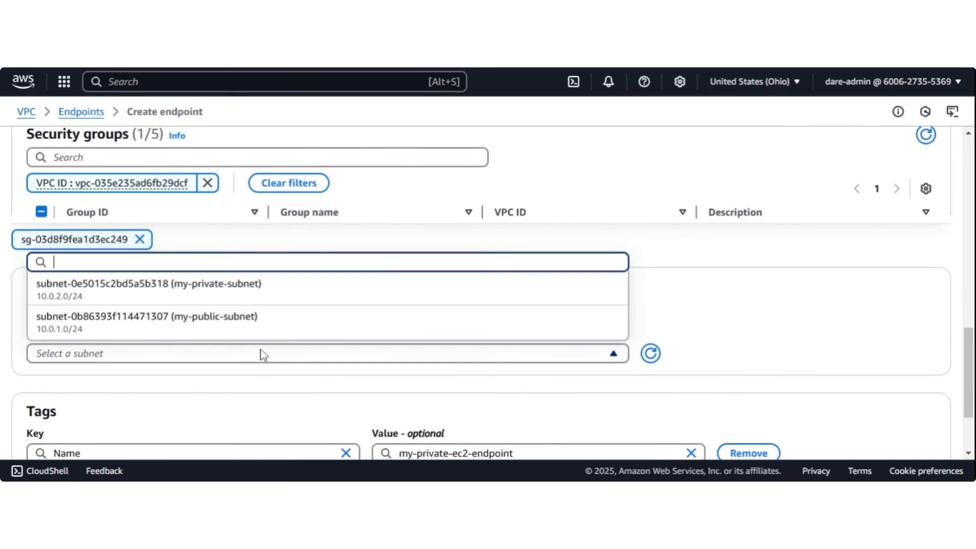
pyautogui.click(268, 300)
pyautogui.scroll(-3, 279, 325)
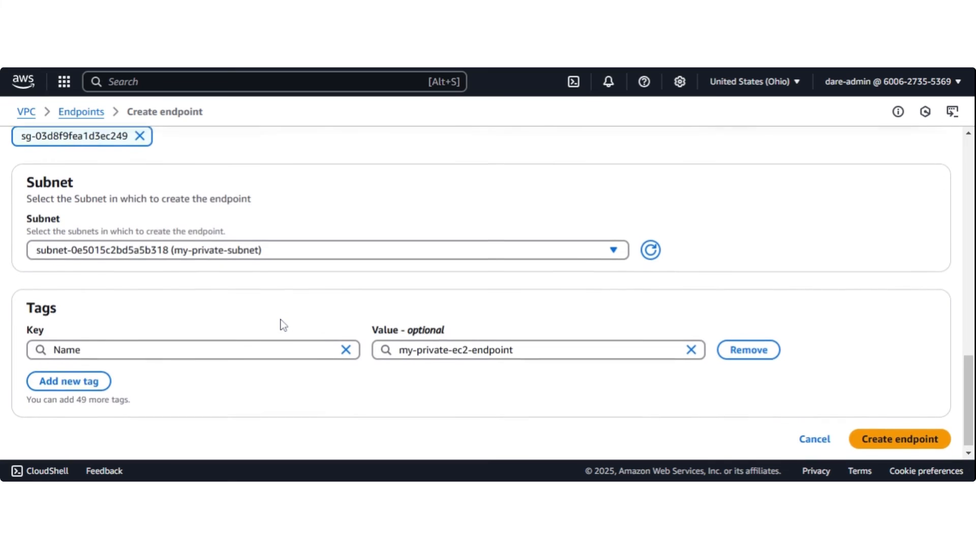
pyautogui.click(886, 436)
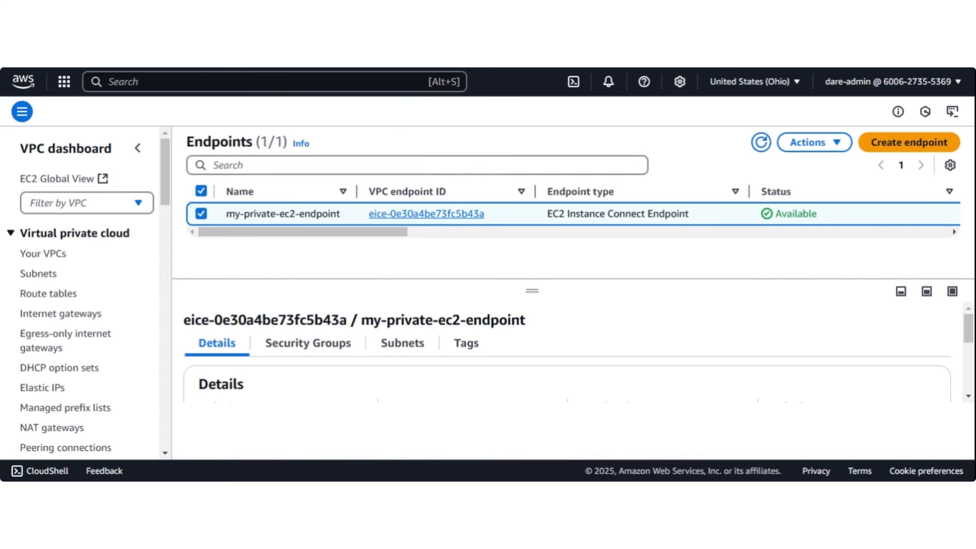
# Return to the instance's connection page, refresh the endpoint list, select the new endpoint and connect to the instance
pyautogui.hotkey('ctrl', 'shift', 'Tab')
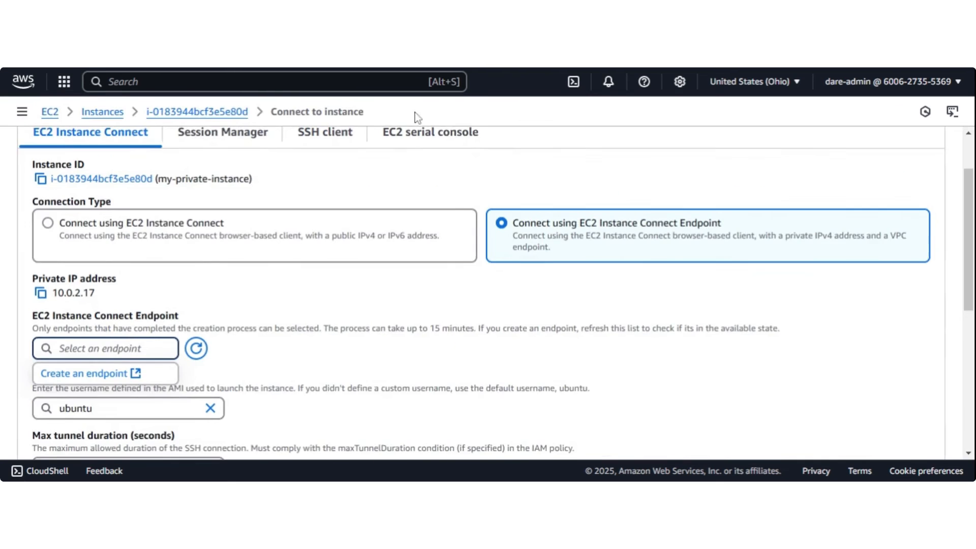
pyautogui.click(197, 350)
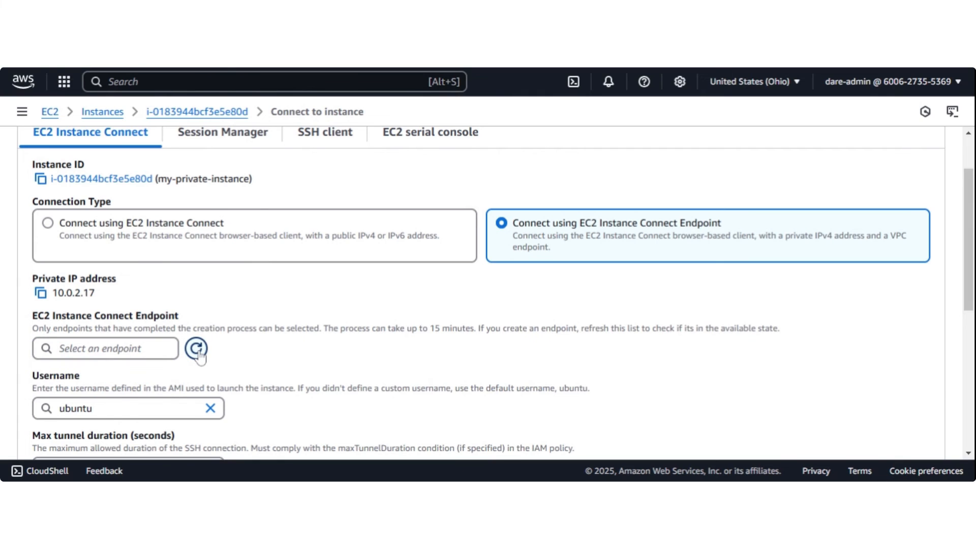
pyautogui.scroll(-3, 283, 354)
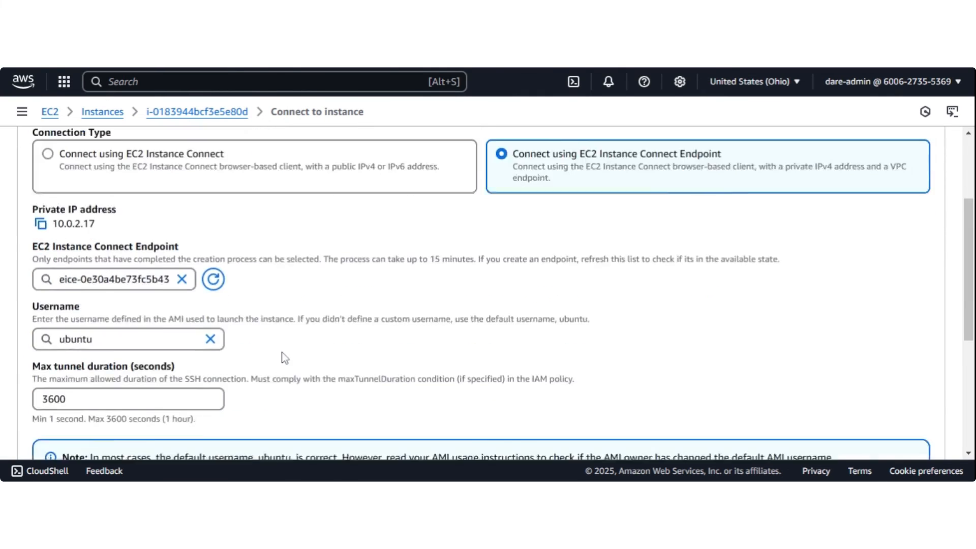
pyautogui.scroll(-2, 283, 355)
pyautogui.scroll(3, 283, 356)
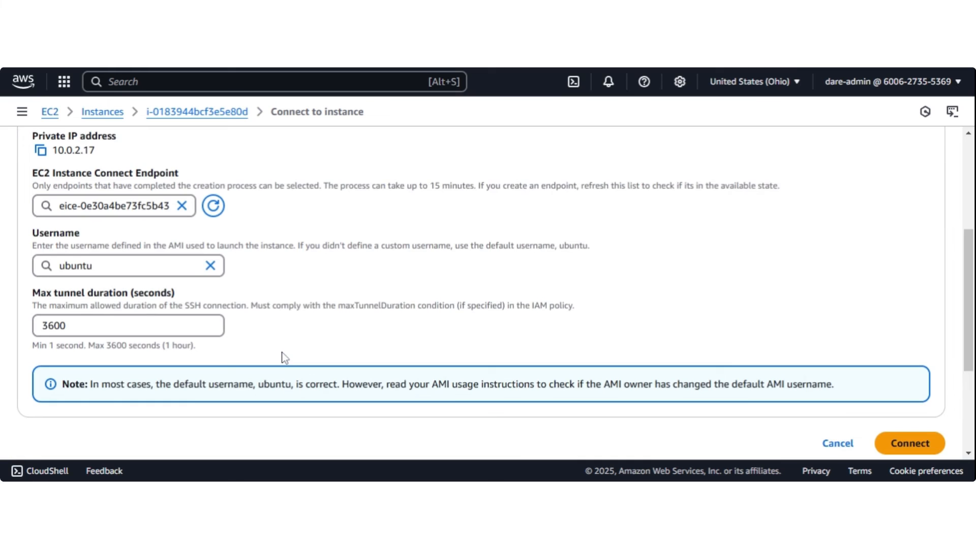
pyautogui.scroll(1, 284, 358)
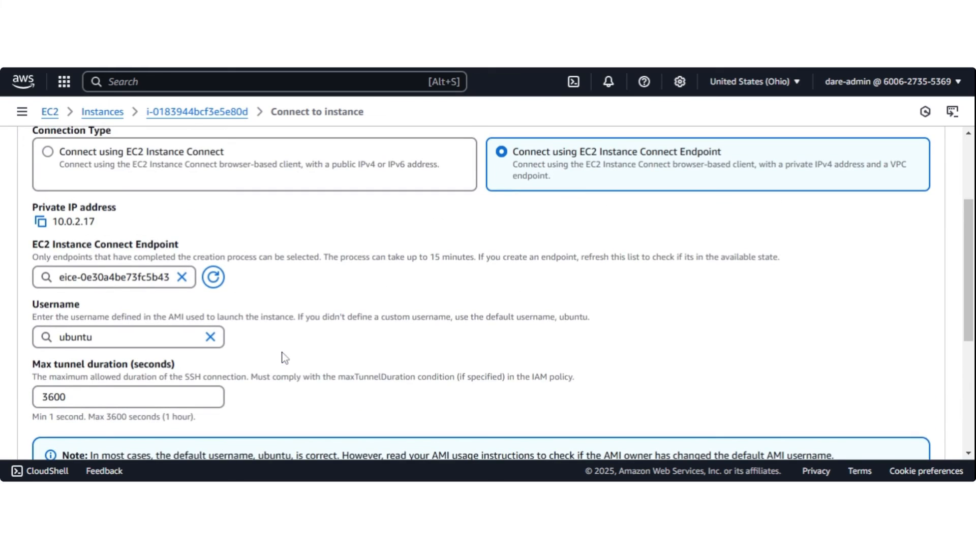
pyautogui.scroll(-3, 283, 356)
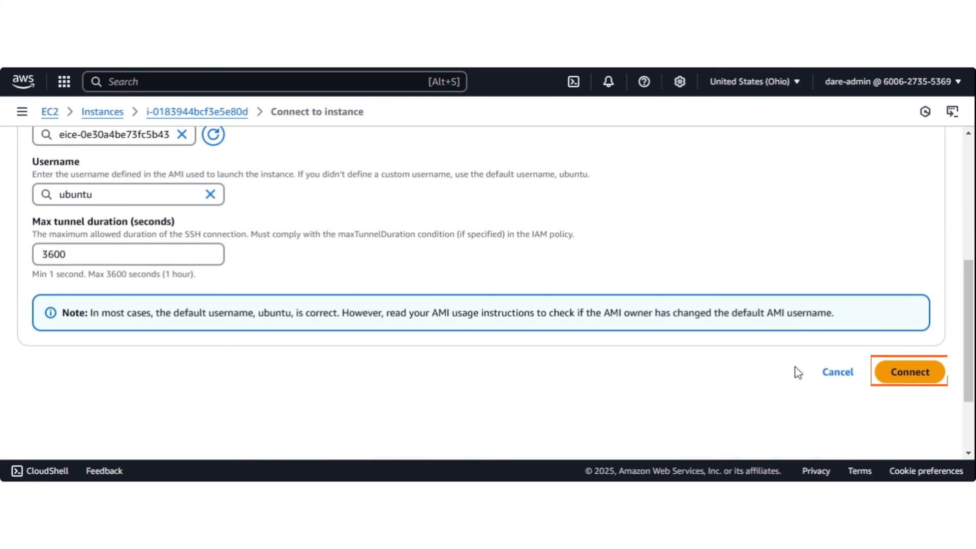
pyautogui.click(903, 379)
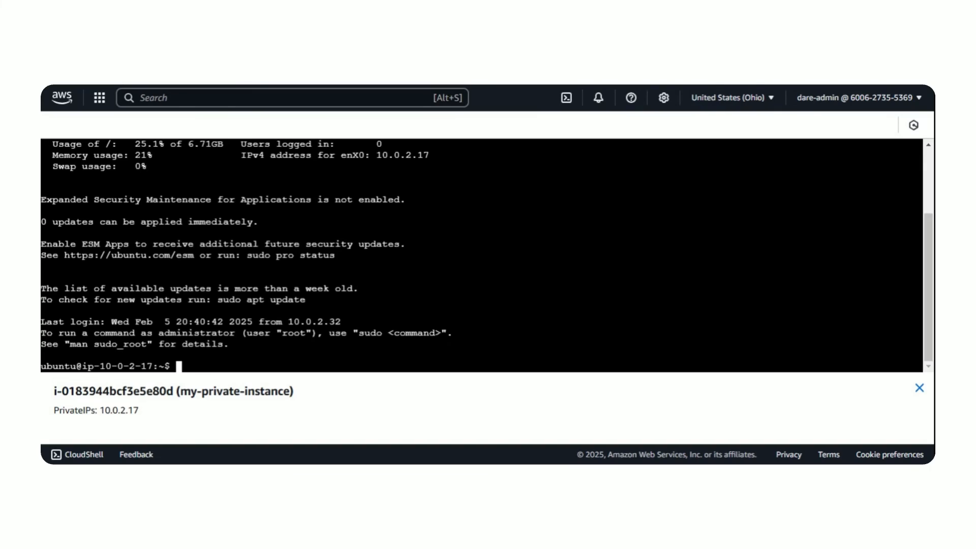
# Test the private instance's internet access by running ping -c 4 google.com in its terminal
pyautogui.write('ping -c 4 google.com')
pyautogui.press('Return')
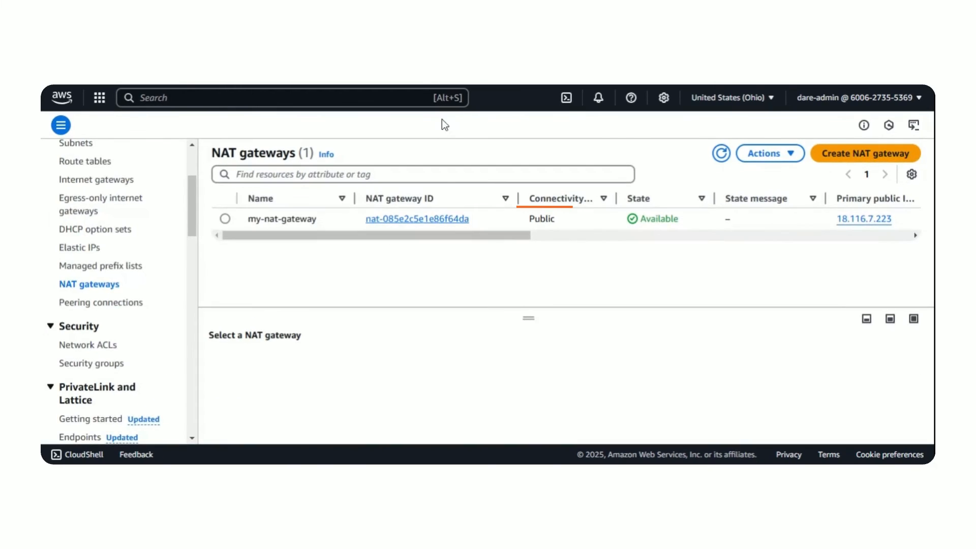
# Delete the NAT gateway my-nat-gateway, confirming the deletion with the word delete
pyautogui.click(225, 219)
pyautogui.click(755, 152)
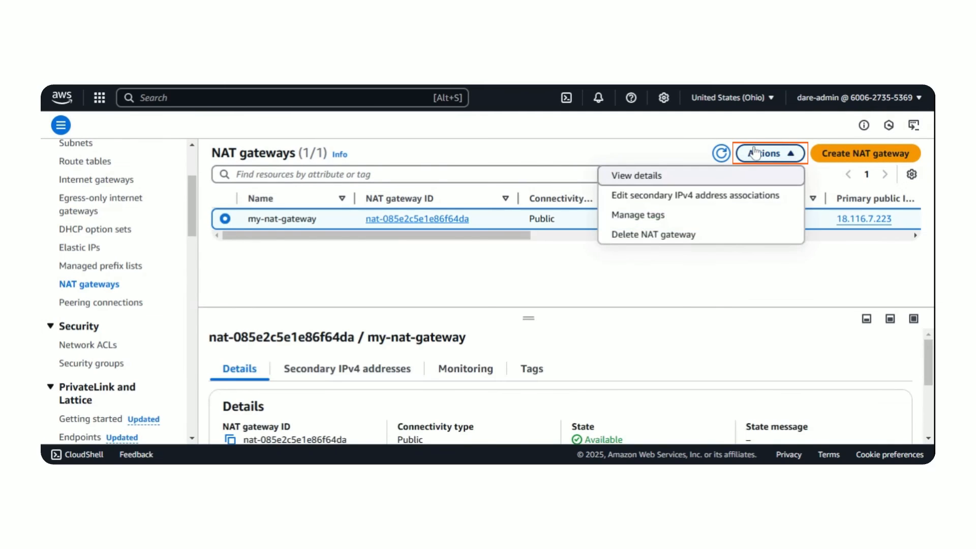
pyautogui.click(729, 236)
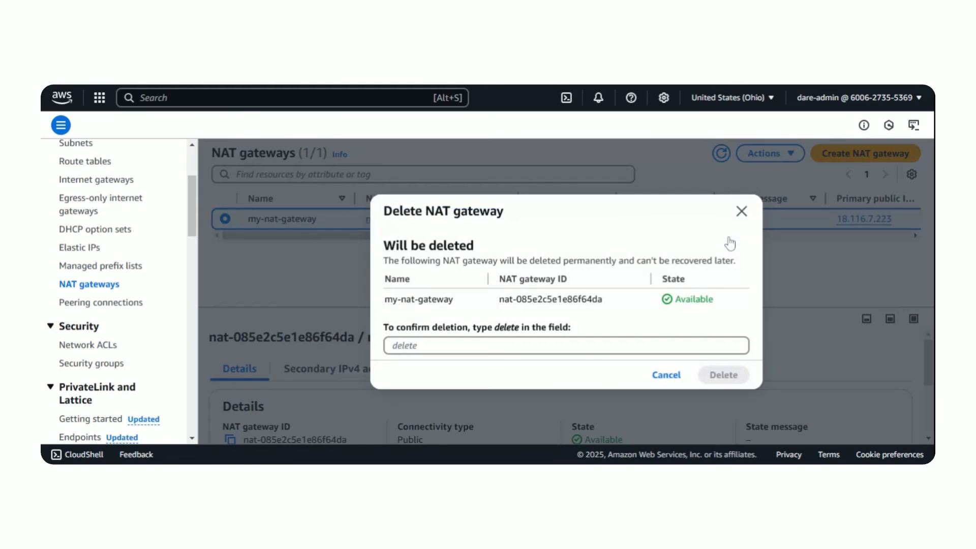
pyautogui.click(566, 346)
pyautogui.write('delete')
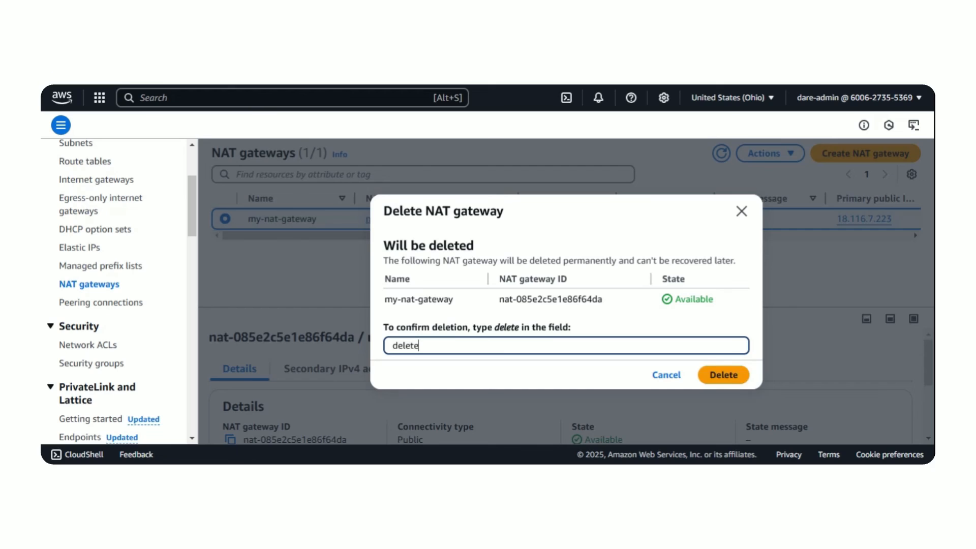
pyautogui.click(721, 382)
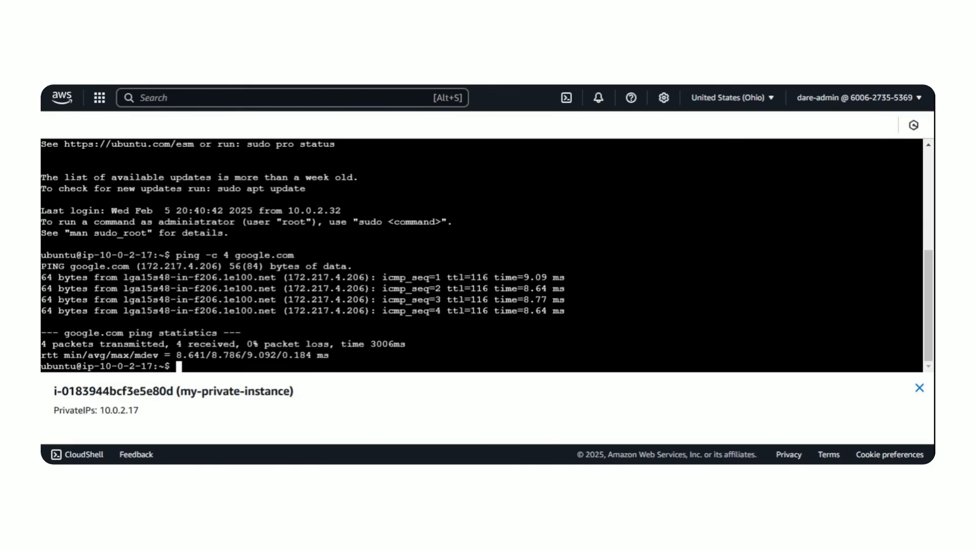
# Rerun ping -c 4 google.com in the private instance's terminal to test internet access without the NAT gateway
pyautogui.press('Up')
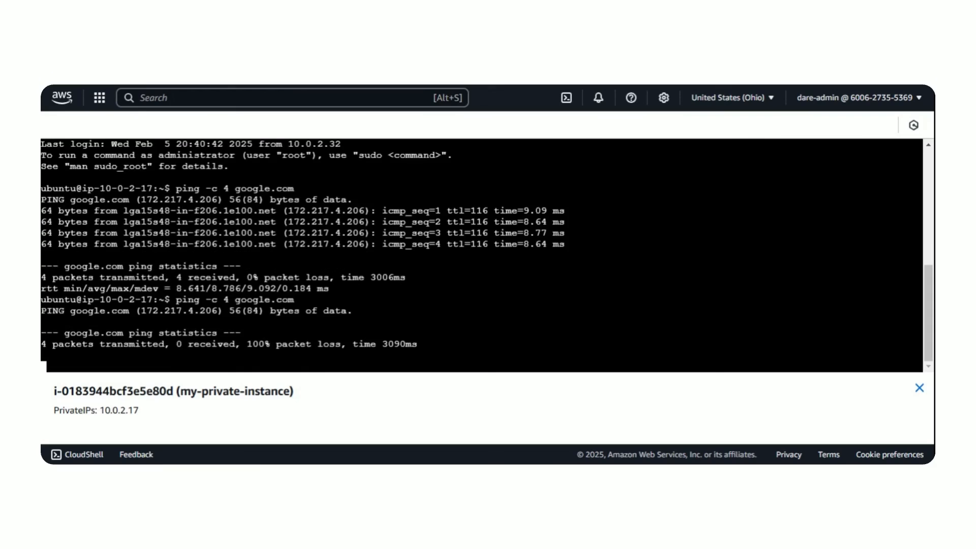